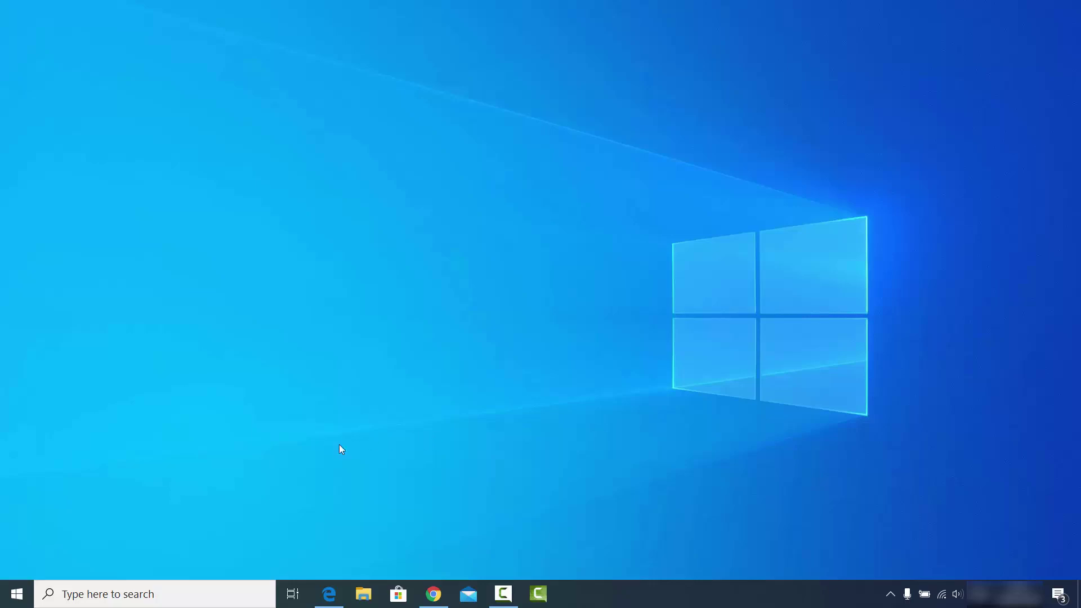
# Open Device Manager in a maximized window and expand the Display adaptors category
pyautogui.rightClick(16, 597)
pyautogui.click(90, 576)
pyautogui.rightClick(9, 598)
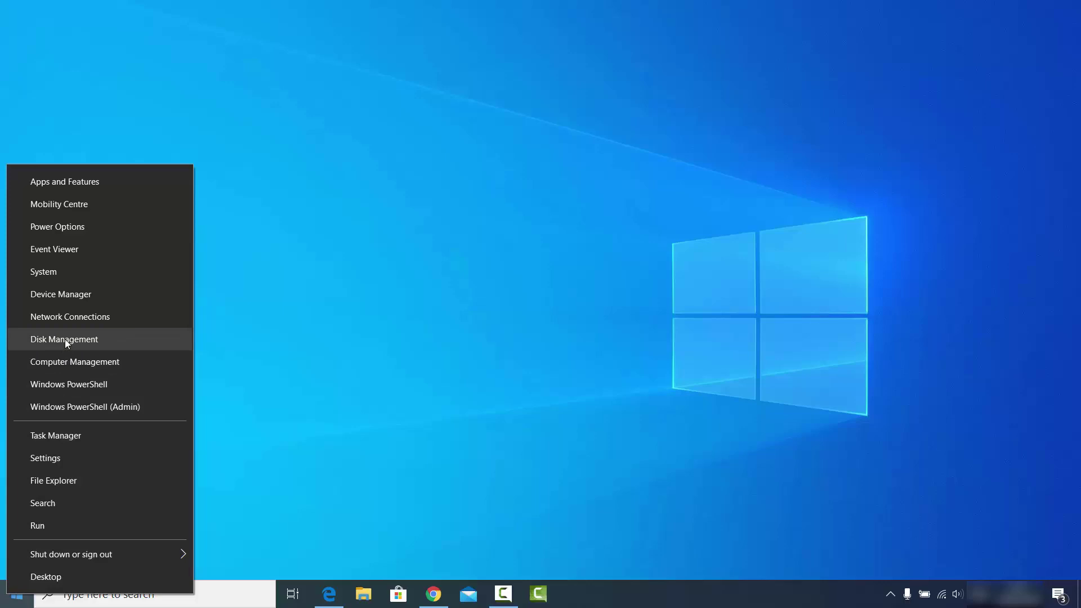
pyautogui.click(48, 295)
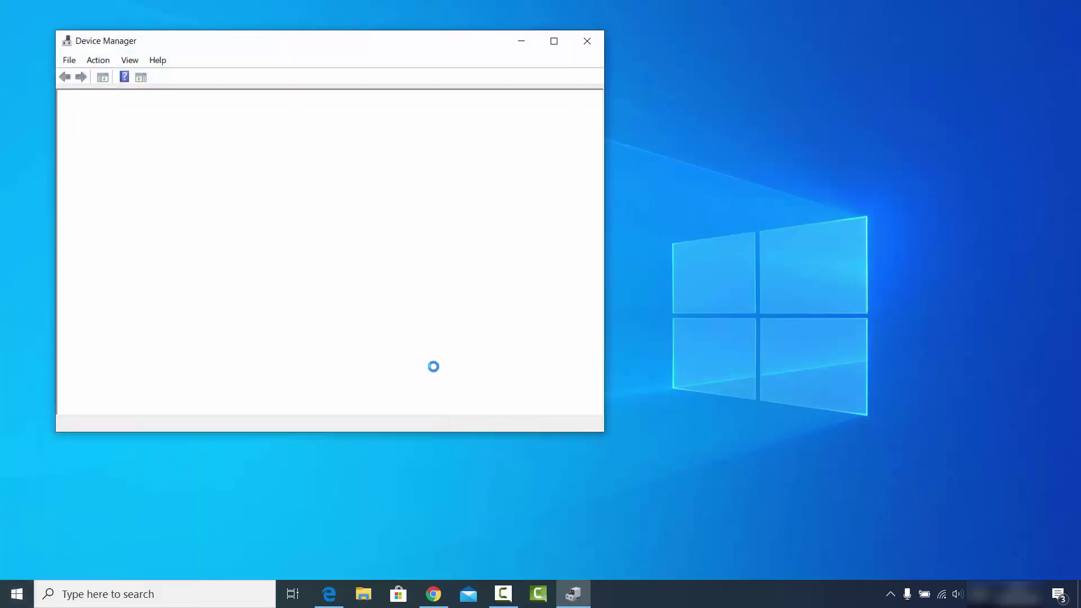
pyautogui.click(553, 47)
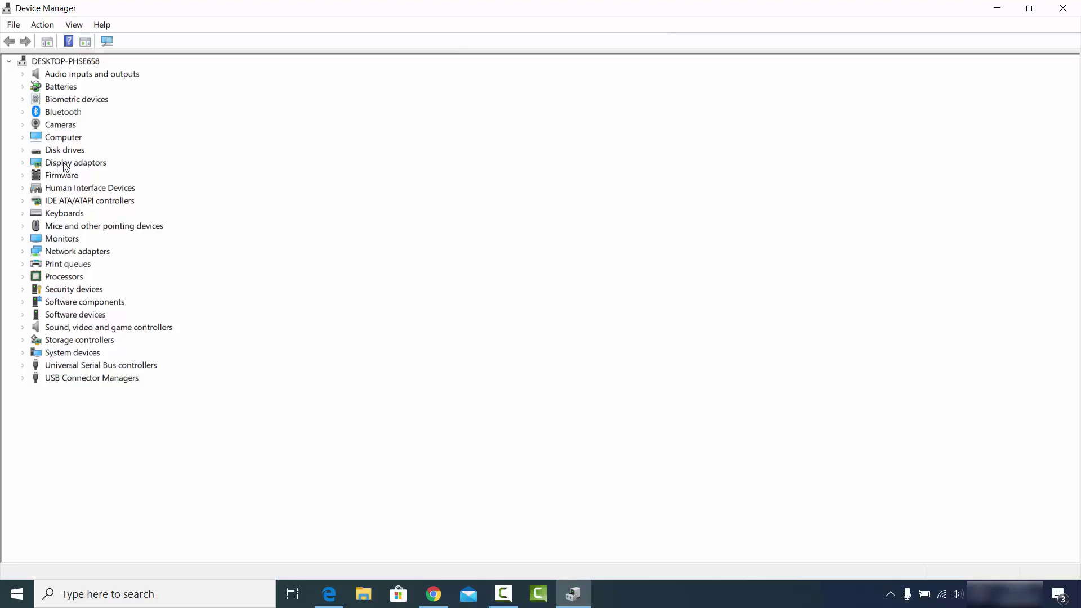
pyautogui.click(23, 164)
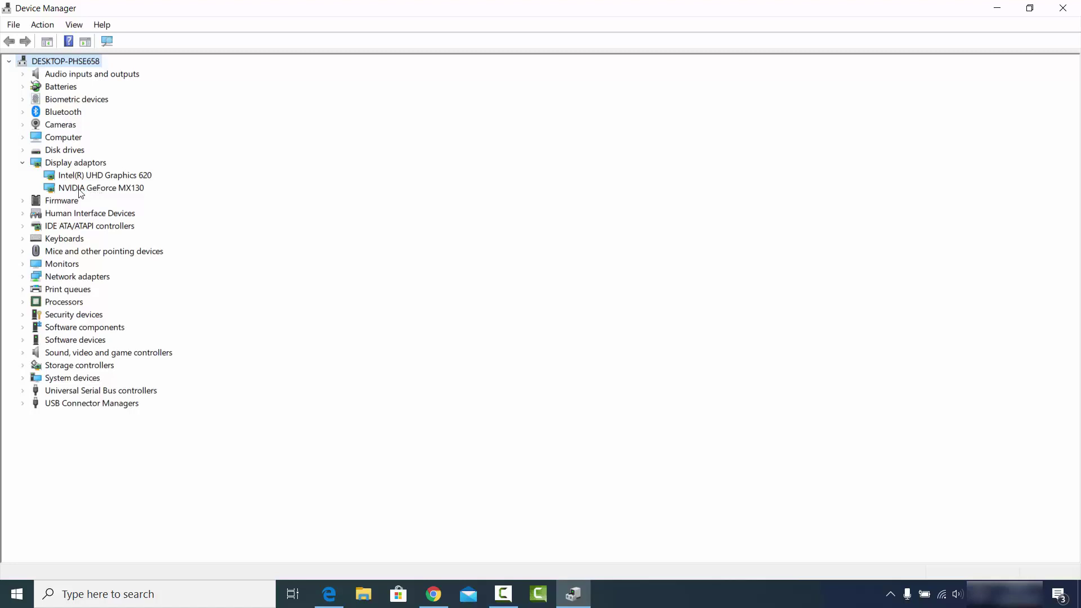
# Open the properties of the NVIDIA GeForce MX130 and review its general, driver, details and events information
pyautogui.click(94, 189)
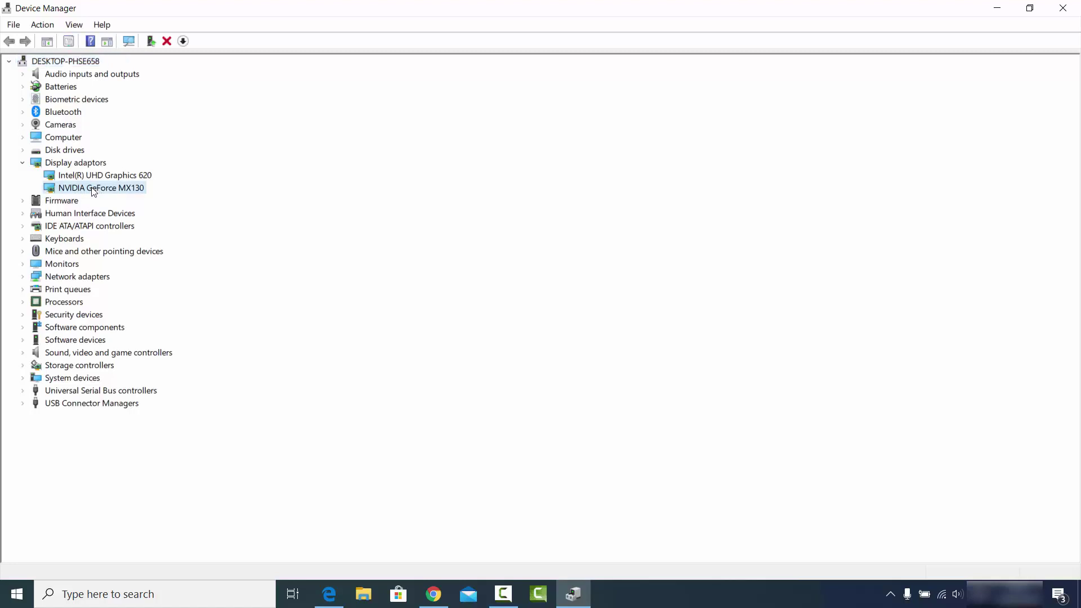
pyautogui.rightClick(92, 188)
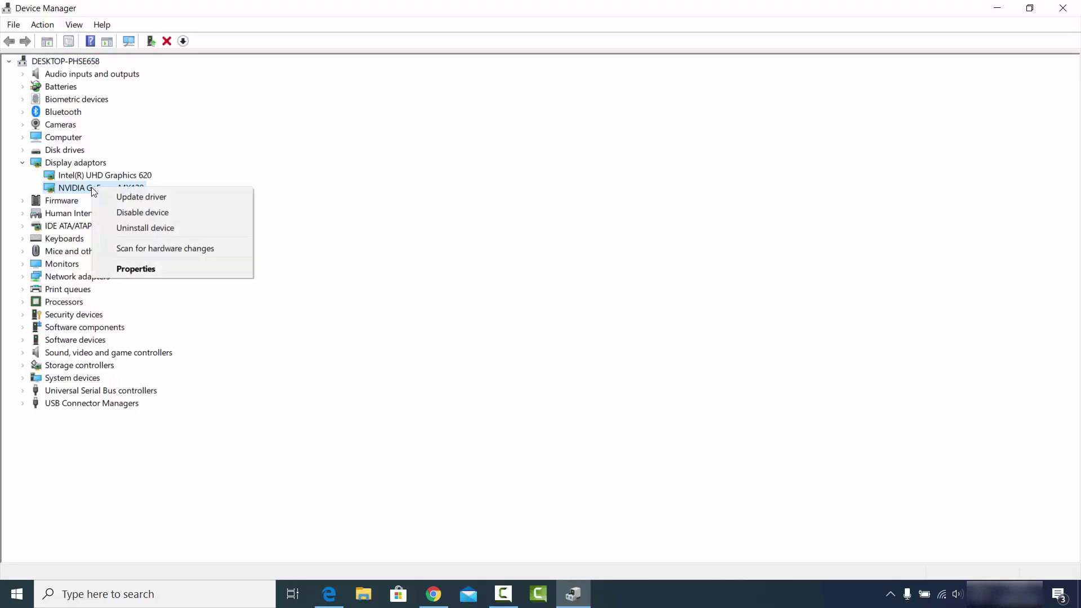
pyautogui.click(152, 270)
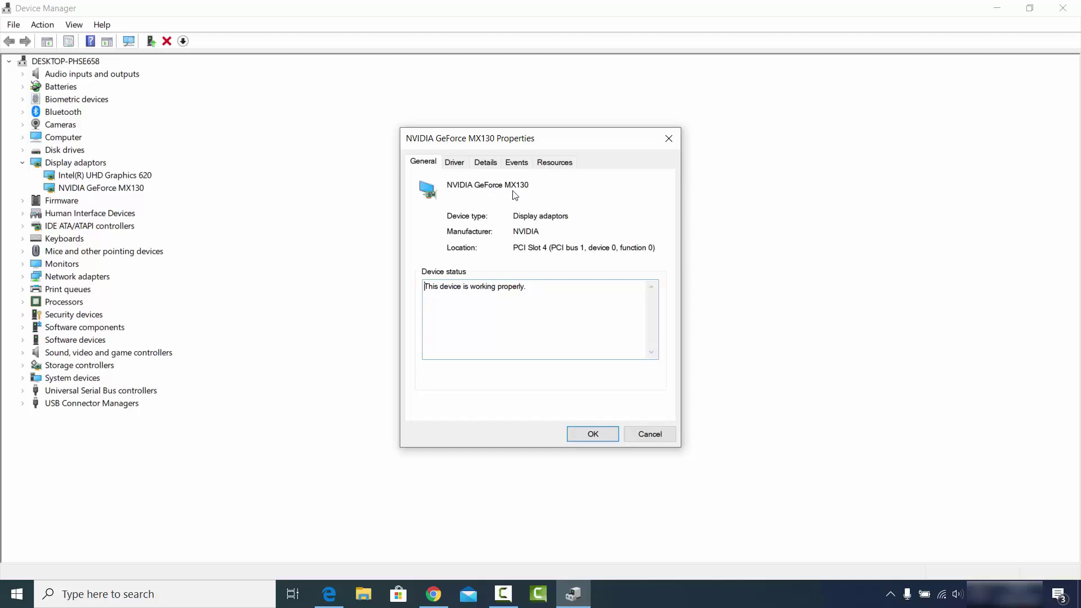
pyautogui.click(455, 164)
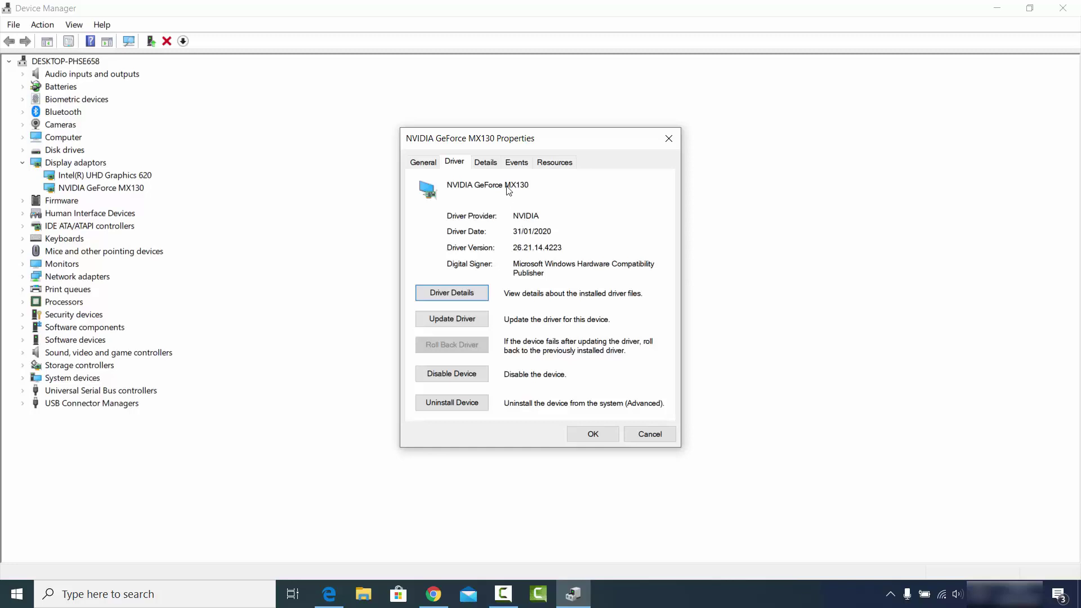
pyautogui.click(486, 163)
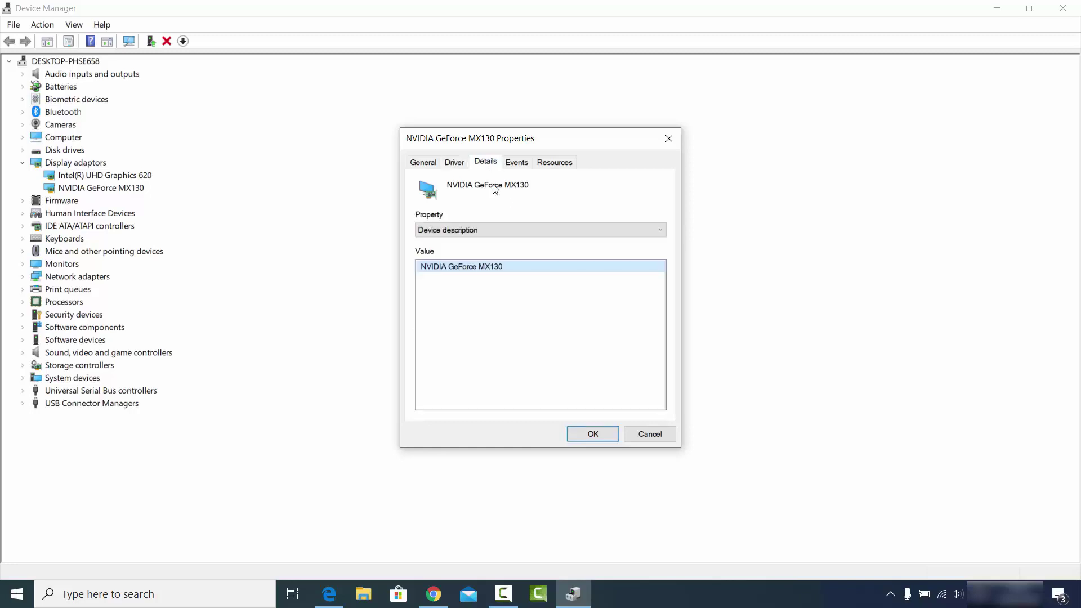
pyautogui.click(517, 163)
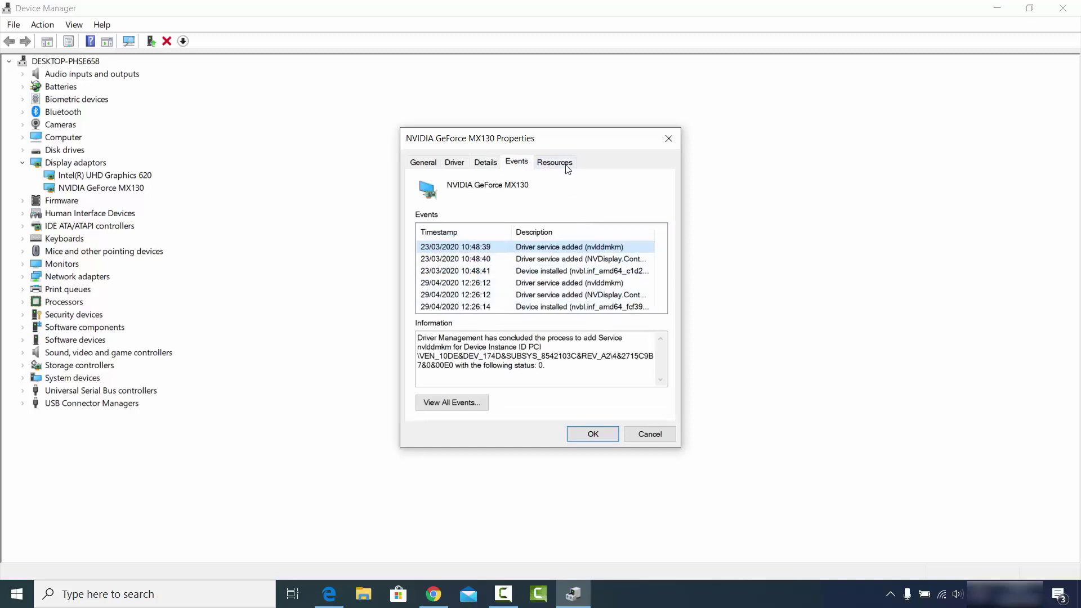
pyautogui.click(434, 165)
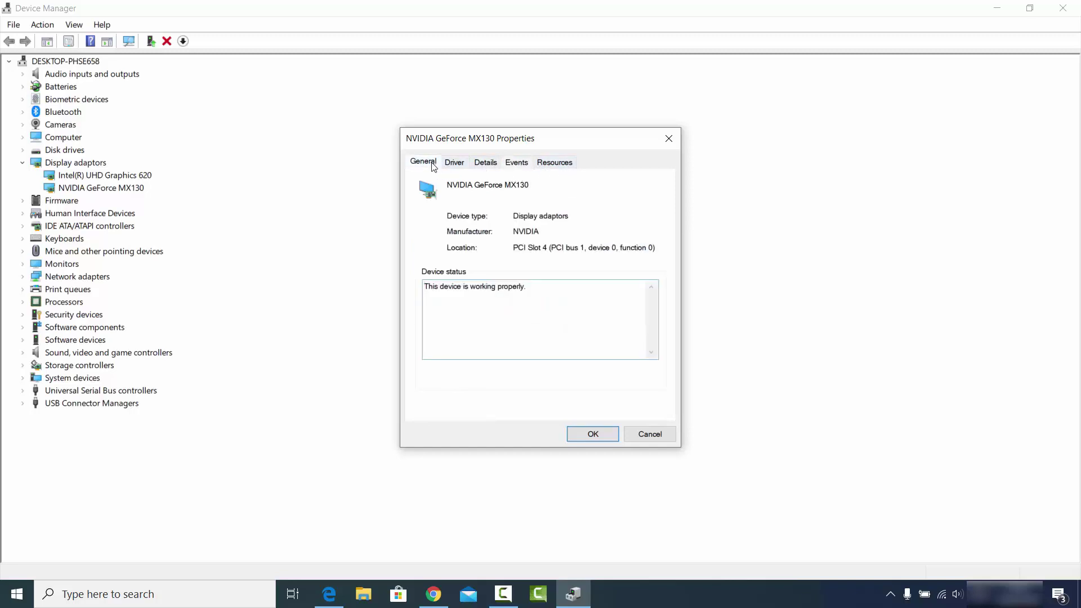
# Run an automatic search for updated driver software for the NVIDIA GeForce MX130, then close its dialogs and Device Manager
pyautogui.click(454, 164)
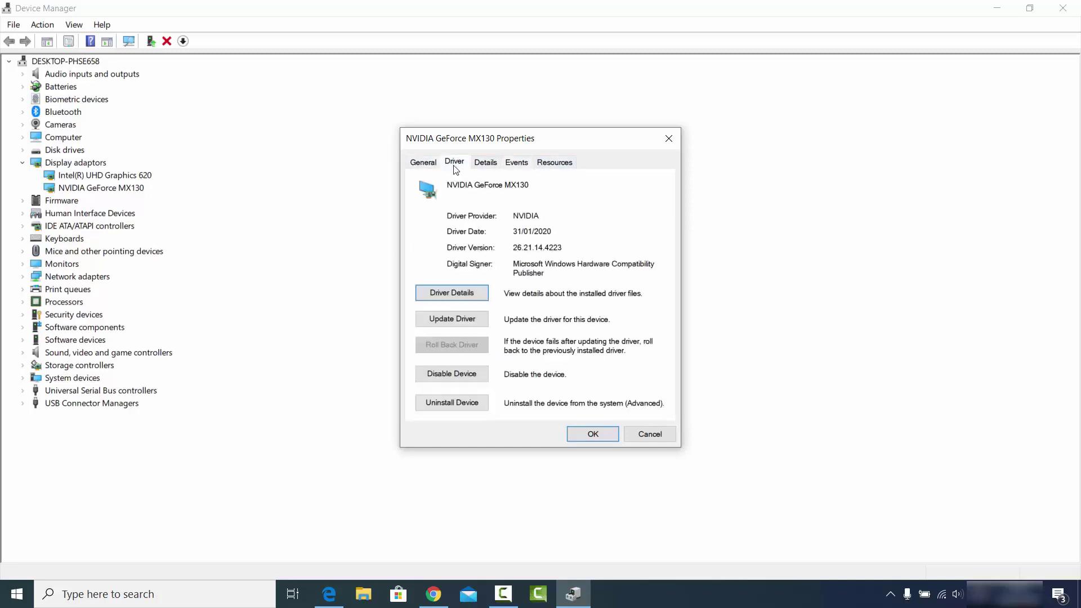
pyautogui.click(445, 321)
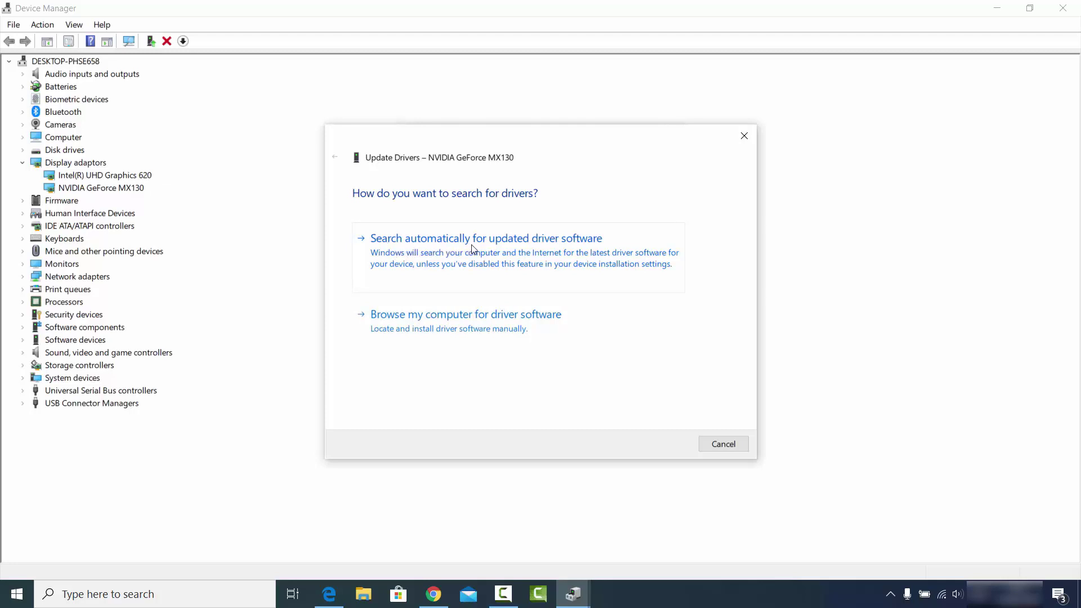
pyautogui.click(492, 245)
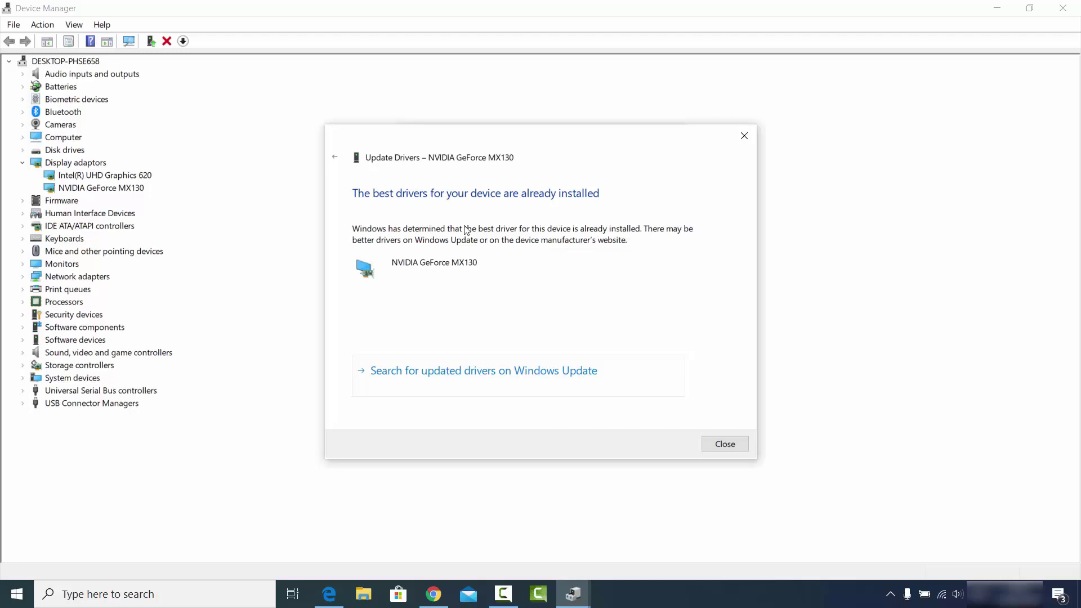
pyautogui.click(708, 449)
pyautogui.click(592, 434)
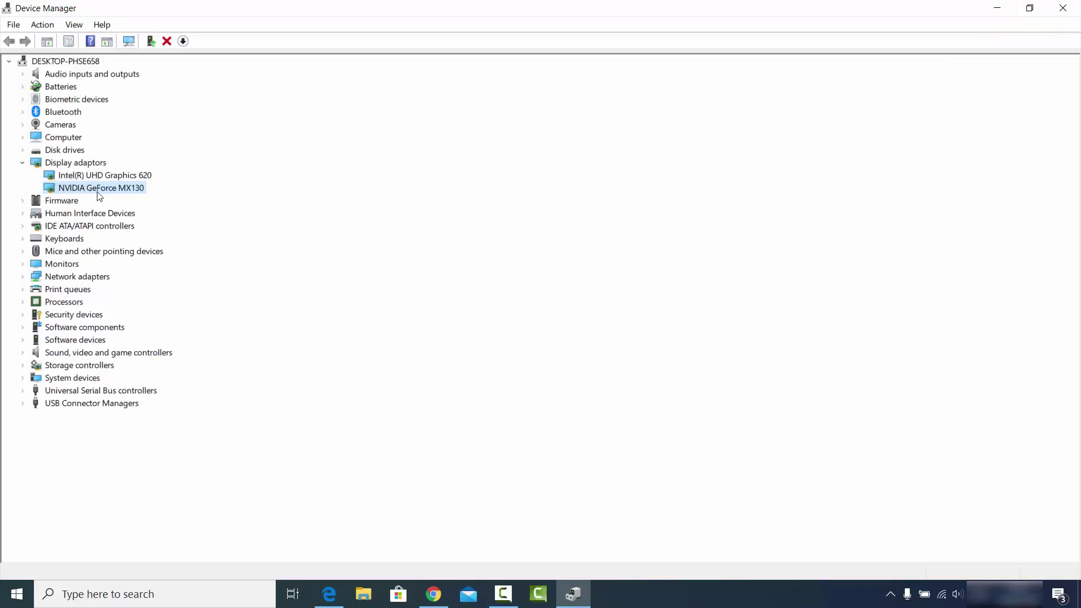
pyautogui.hotkey('alt', 'F4')
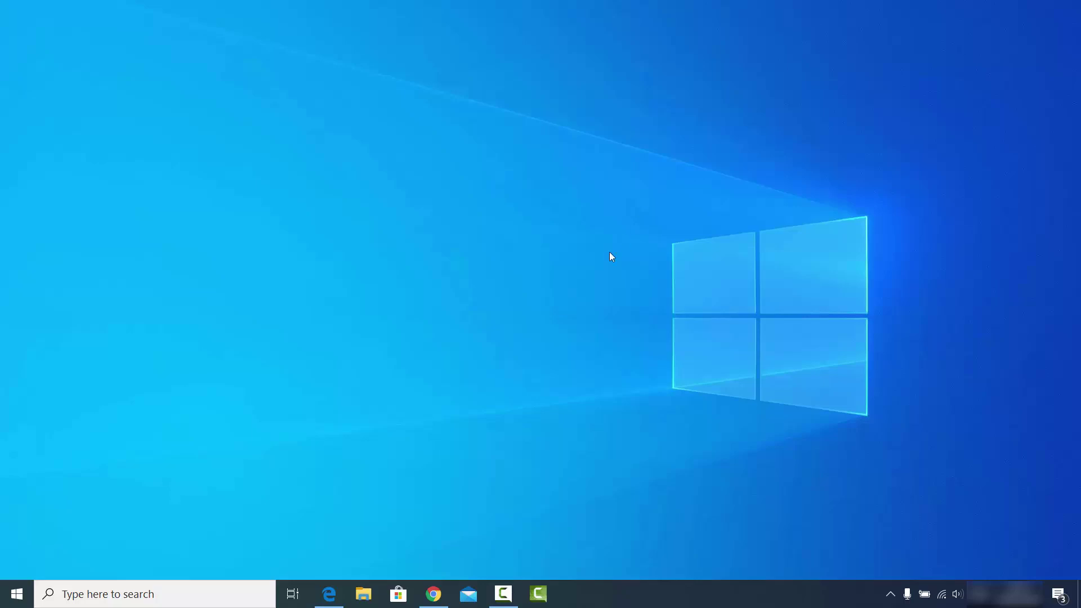
# Switch to Chrome and review the Intel, NVIDIA and AMD driver detection pages, rerunning the NVIDIA Smart Scan, then minimize the browser
pyautogui.click(433, 594)
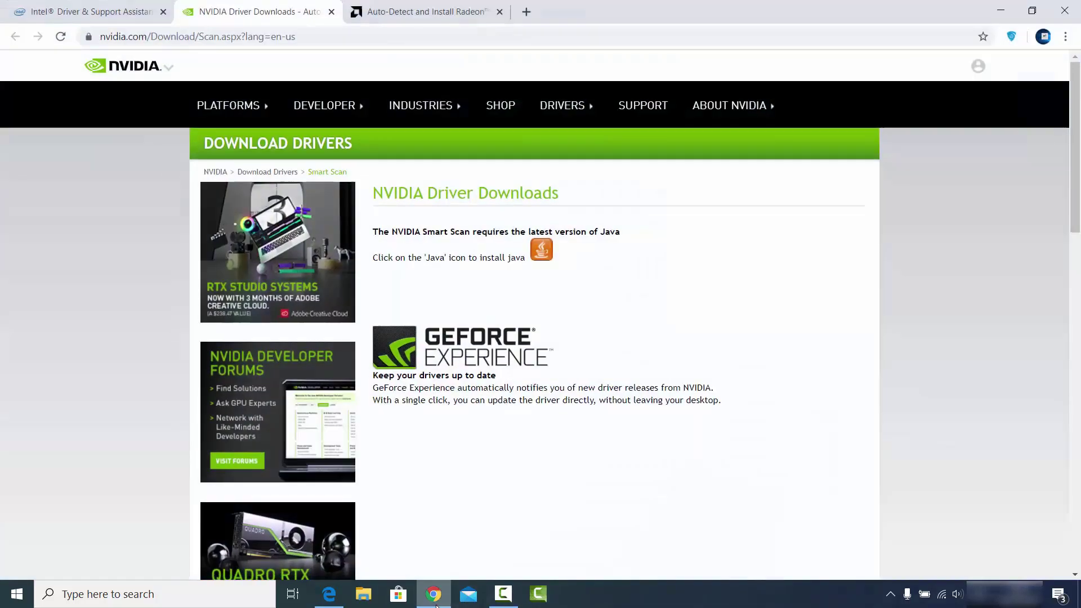
pyautogui.click(101, 15)
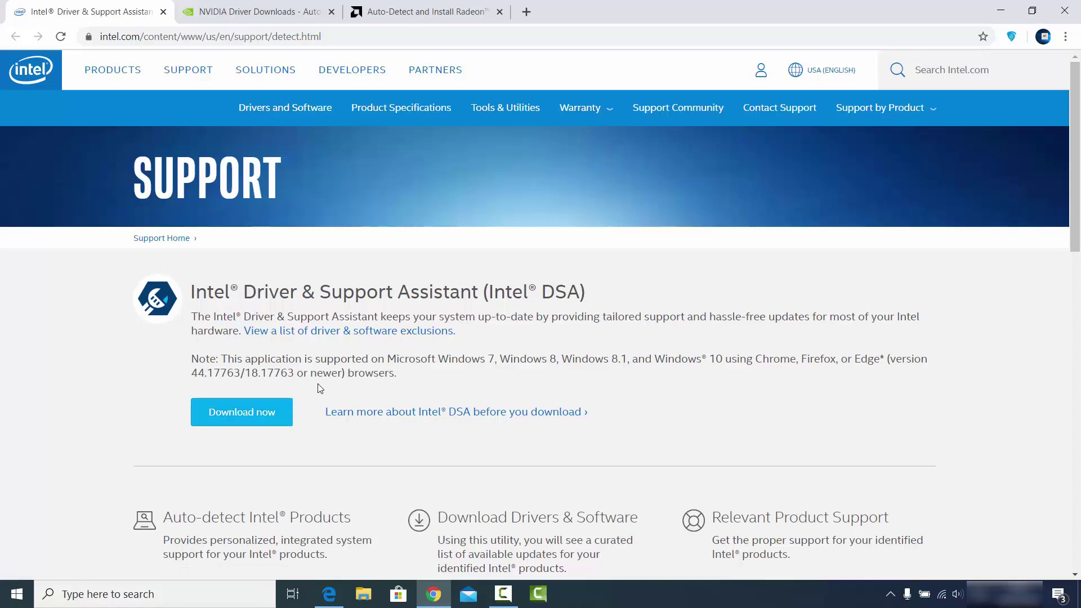
pyautogui.click(286, 14)
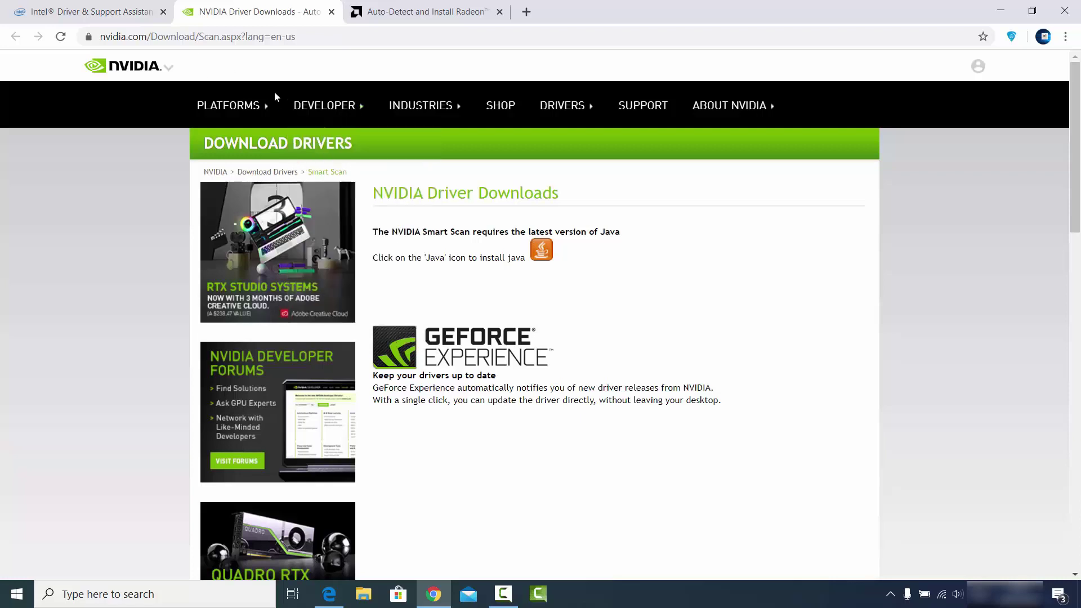
pyautogui.click(59, 38)
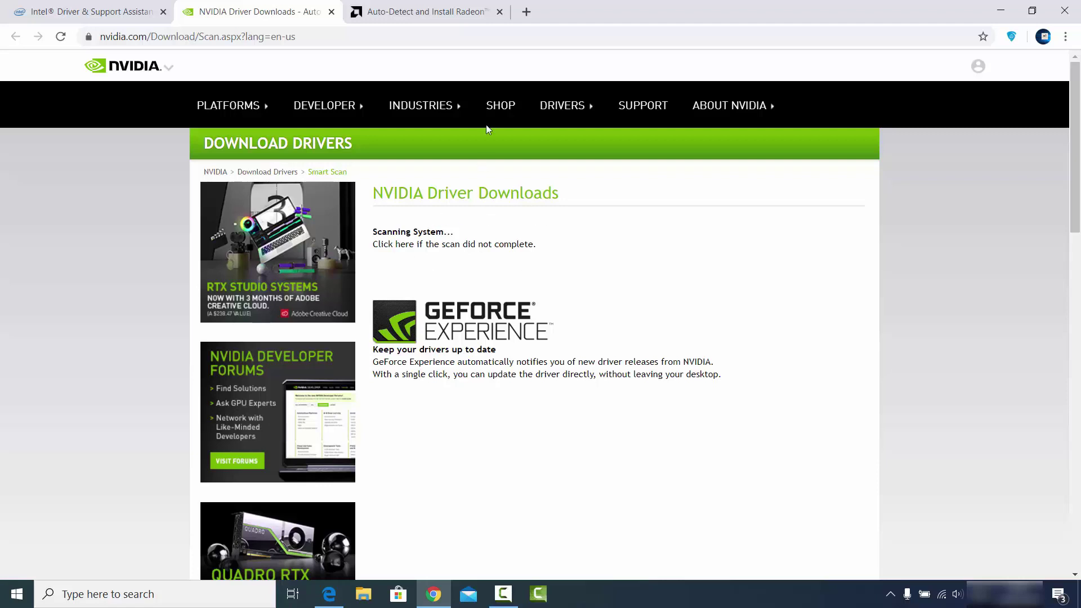
pyautogui.click(408, 9)
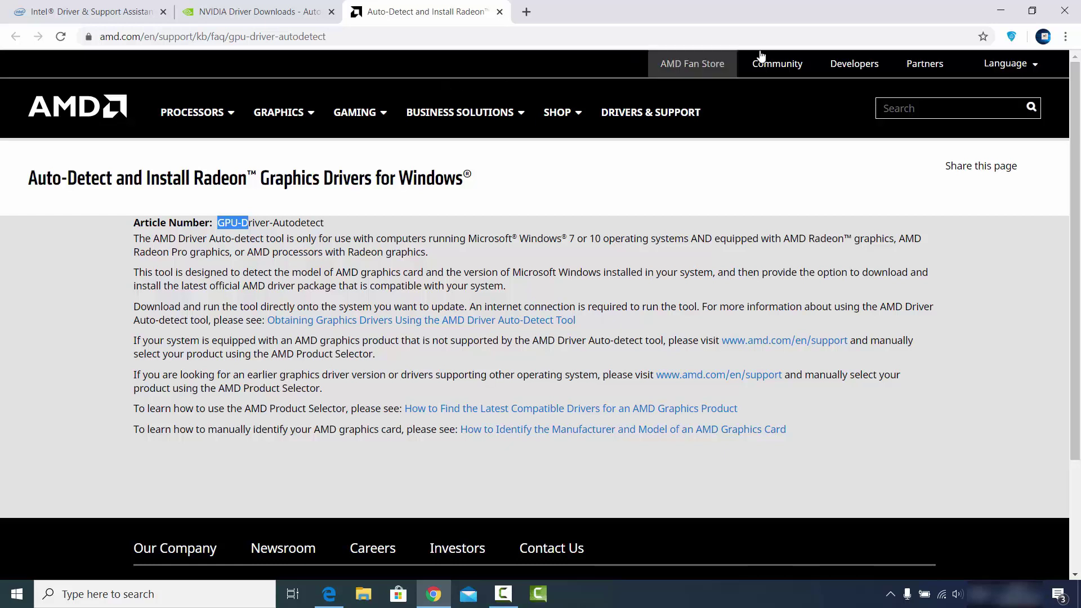
pyautogui.click(994, 17)
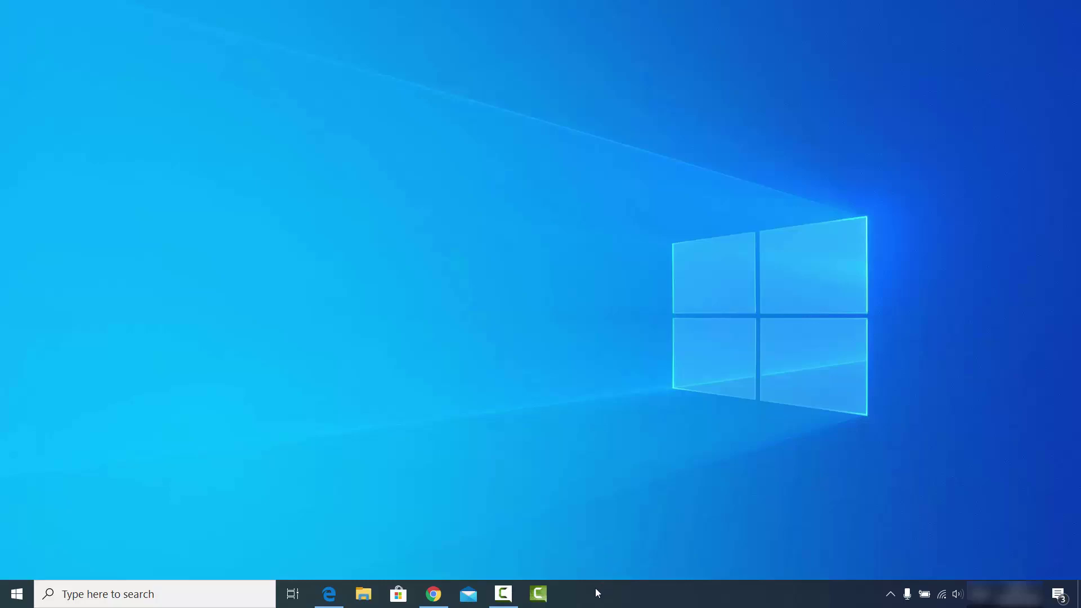
# Open Task Manager from the desktop and show its detailed view
pyautogui.rightClick(18, 593)
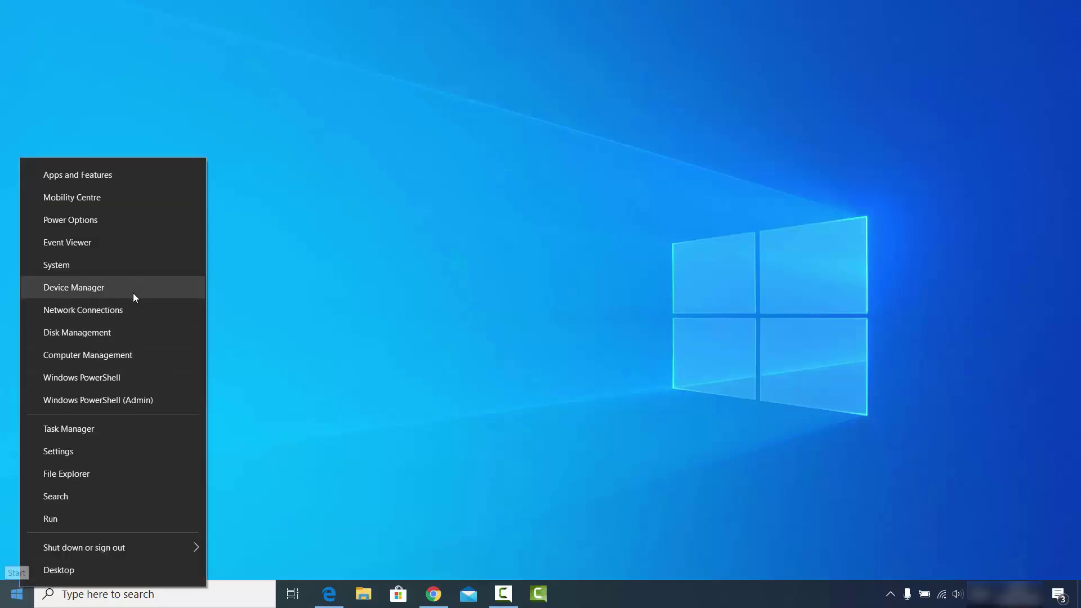
pyautogui.click(691, 442)
pyautogui.rightClick(614, 599)
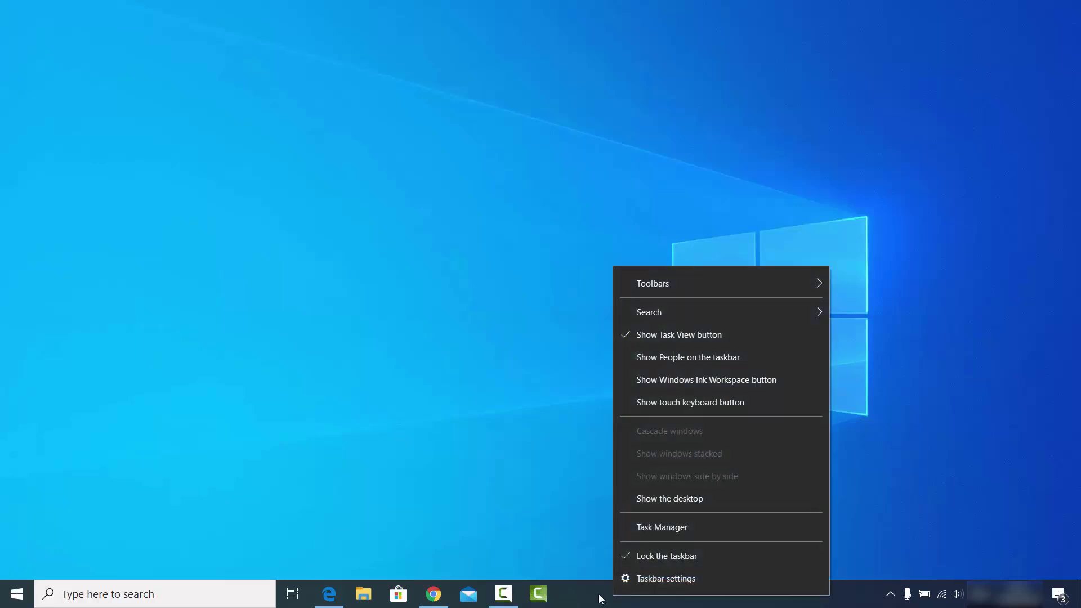
pyautogui.click(639, 528)
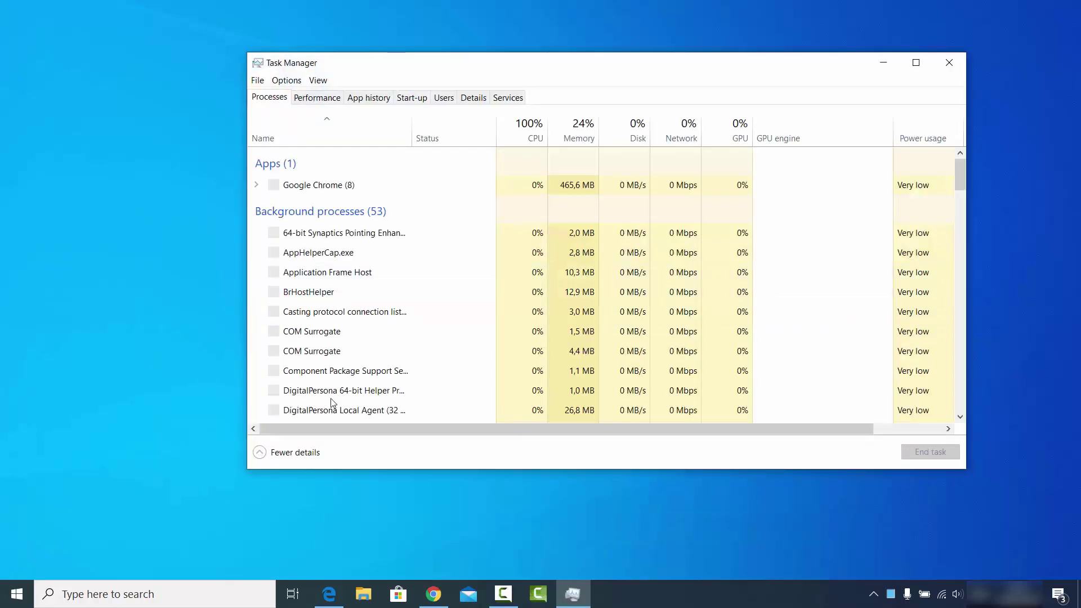
pyautogui.click(308, 454)
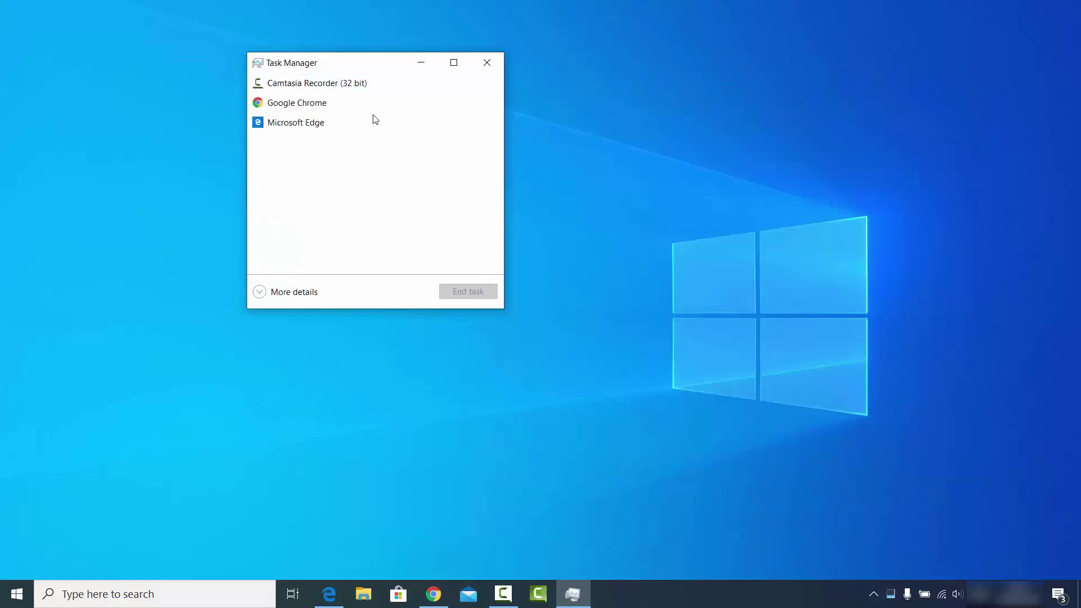
pyautogui.click(287, 293)
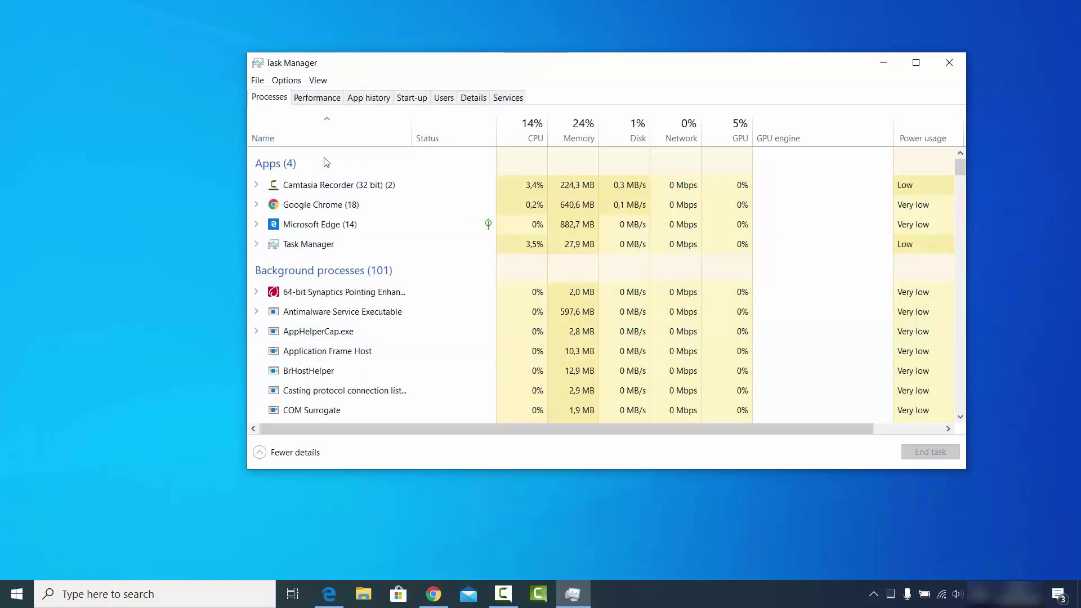
# Examine the performance list in a maximized Task Manager down to the GPU entries, then minimize the window
pyautogui.click(328, 100)
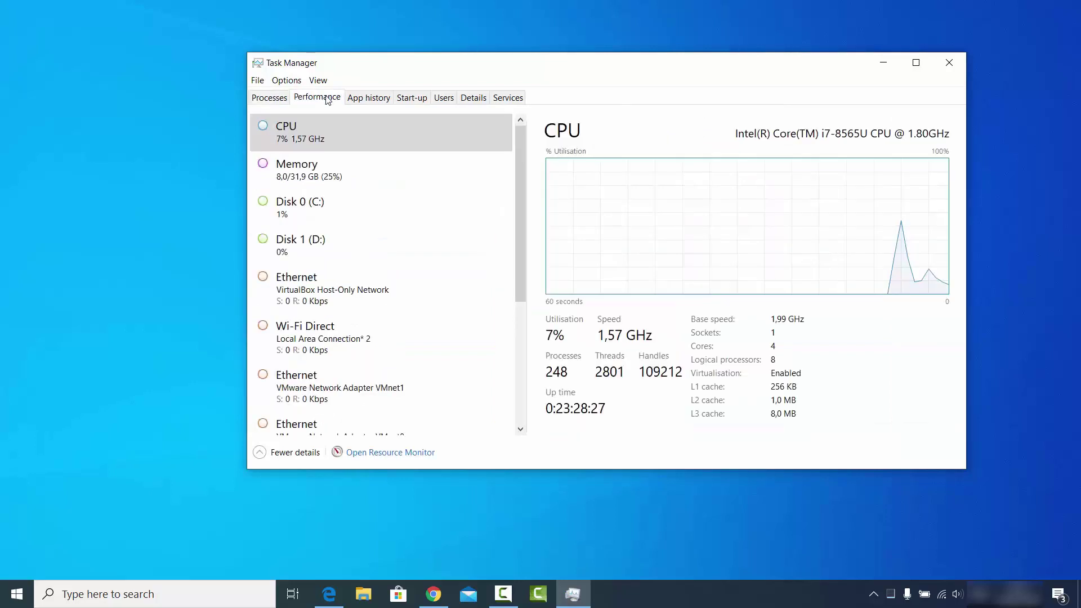
pyautogui.click(916, 63)
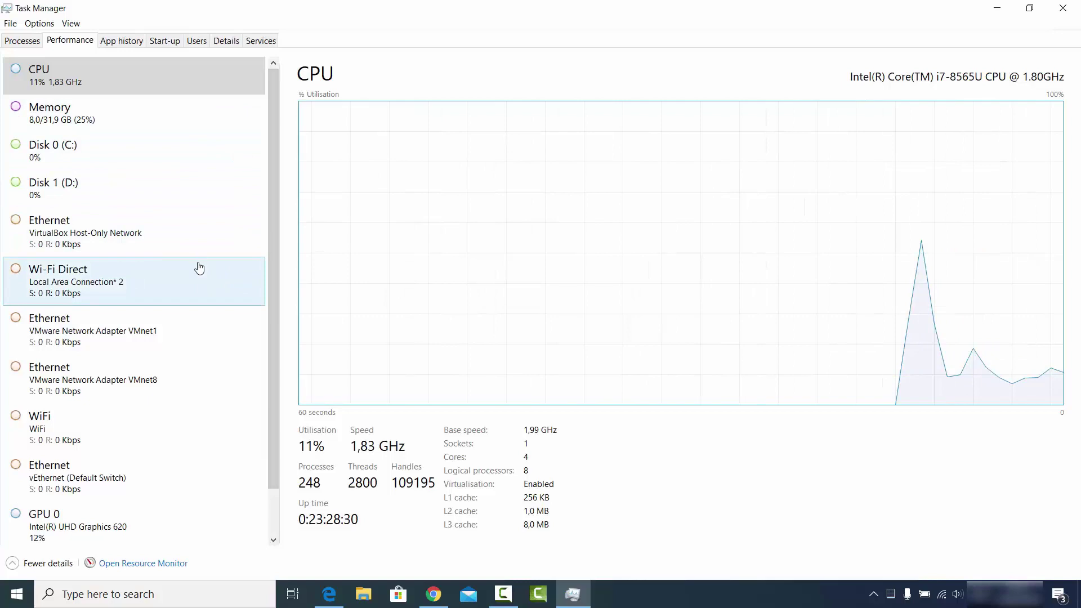
pyautogui.moveTo(272, 430); pyautogui.dragTo(271, 484)
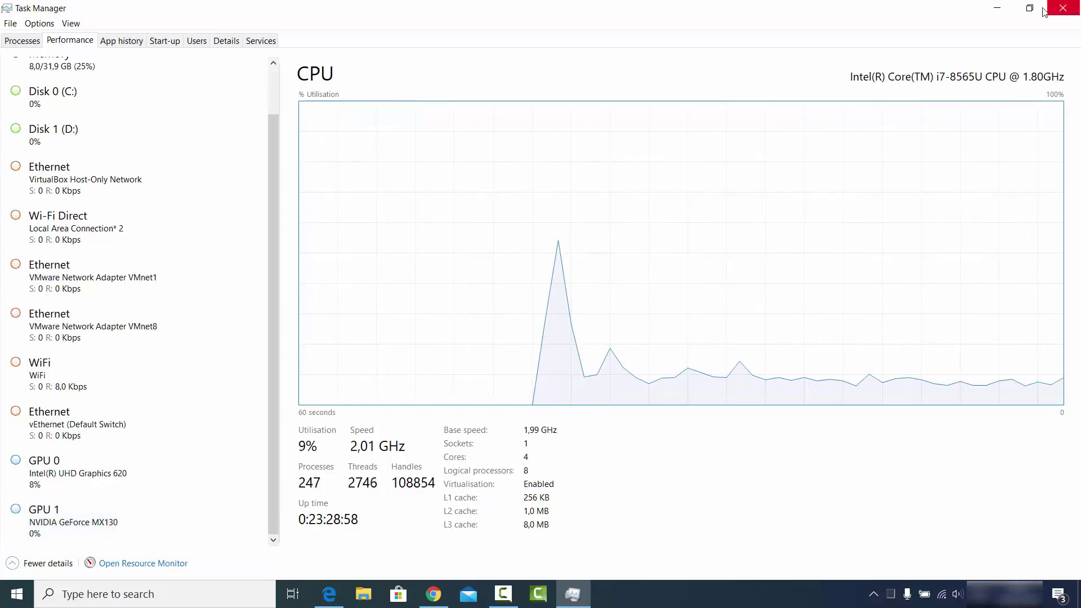
pyautogui.click(1001, 10)
# Search in a new Chrome tab for "nvidia geforce mx130 driver download" and reach the GeForce Drivers page through the GeForce MX130 result
pyautogui.click(433, 594)
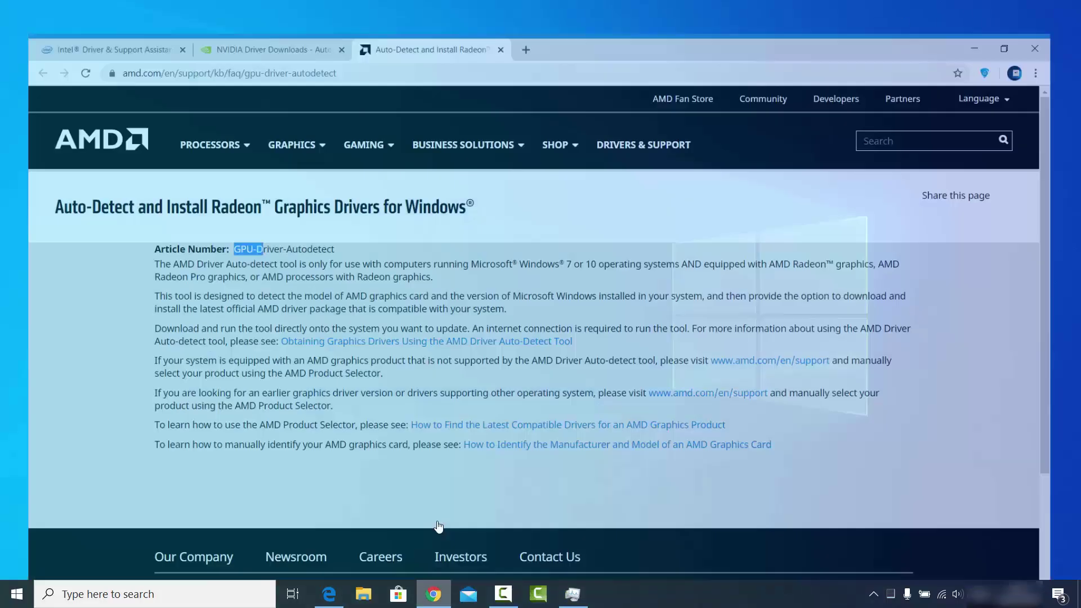
pyautogui.click(526, 11)
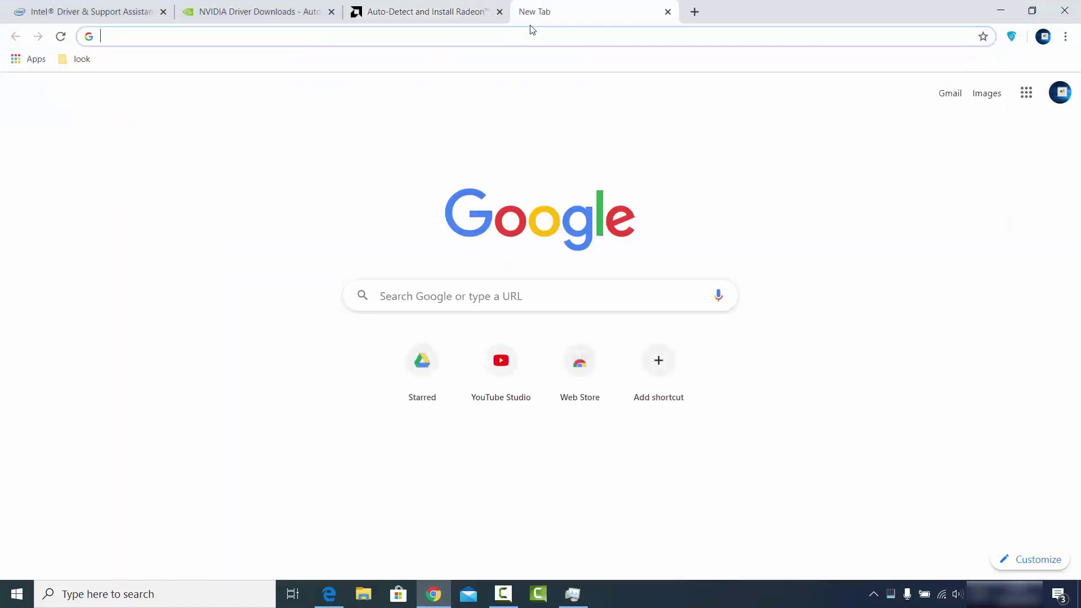
pyautogui.write('nv')
pyautogui.press('Return')
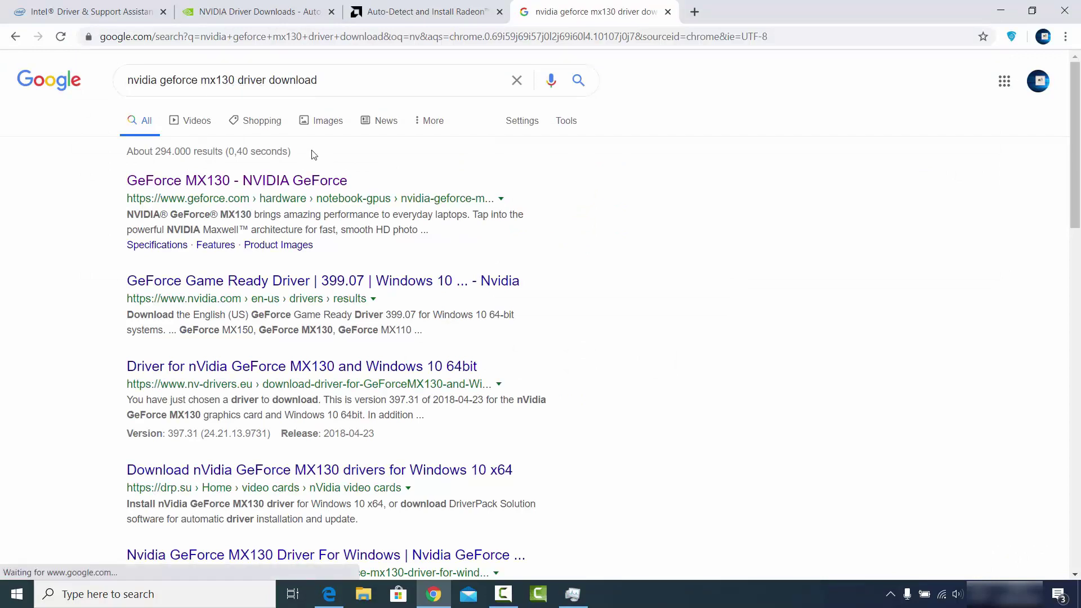
pyautogui.click(285, 182)
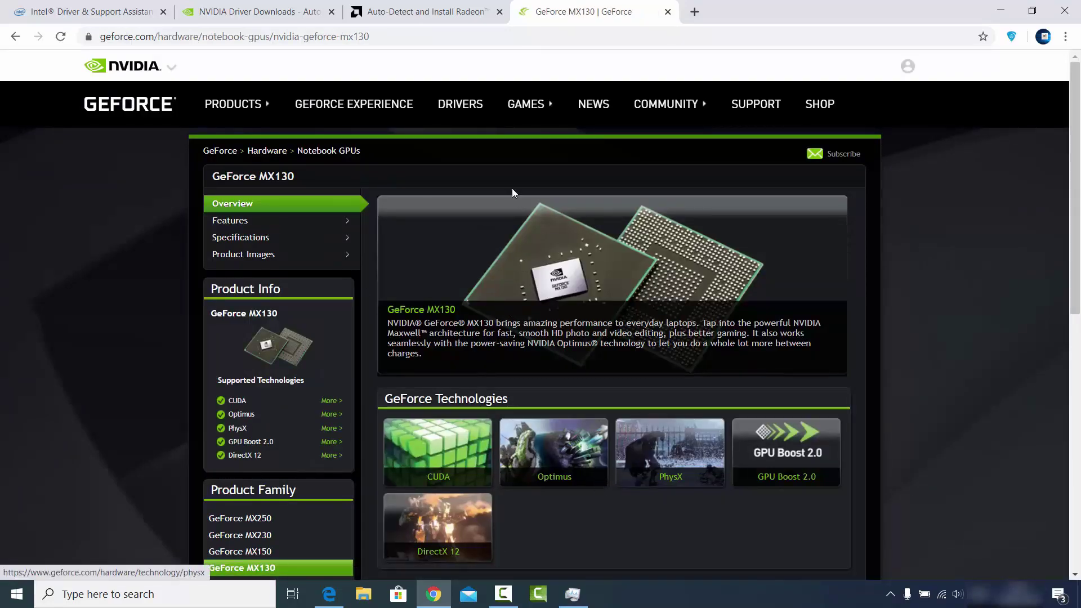
pyautogui.click(452, 109)
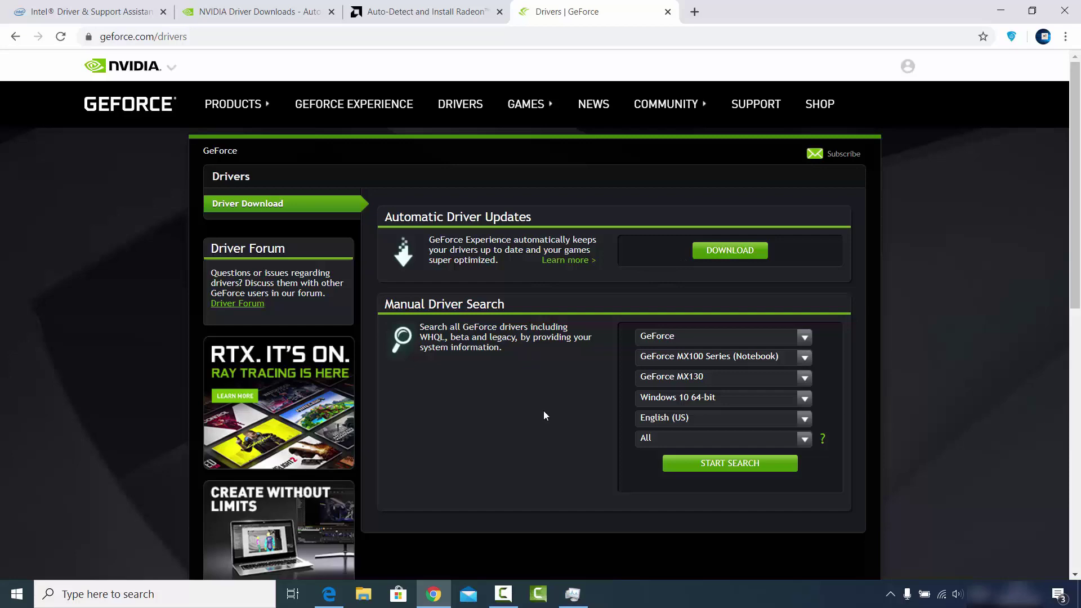
# Check the GPU model in Task Manager, minimize it, and run the manual search for GeForce MX130 Windows 10 64-bit drivers in Chrome
pyautogui.click(572, 593)
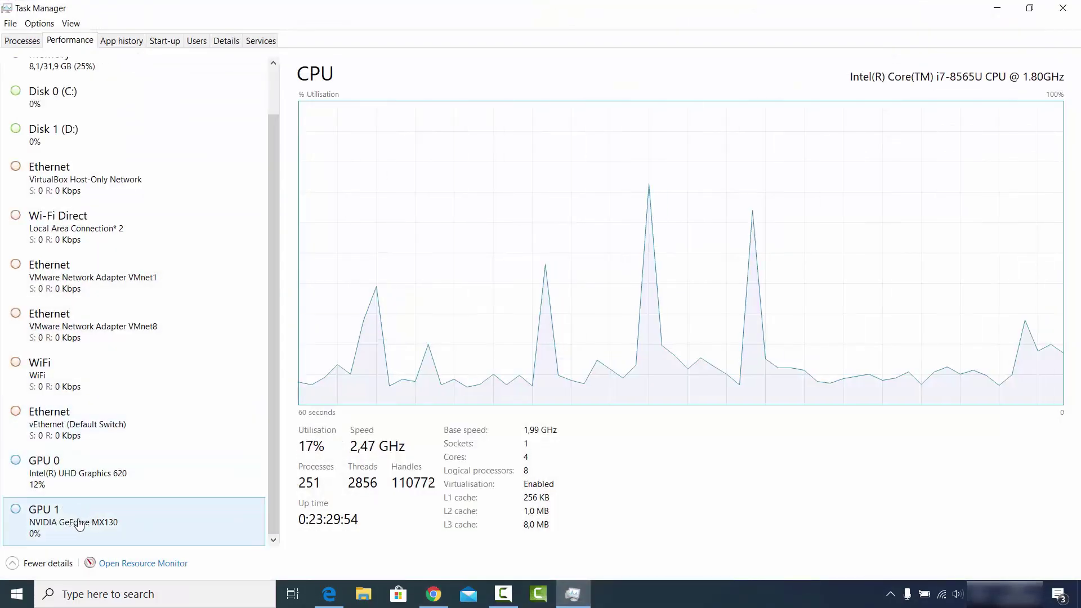
pyautogui.click(997, 8)
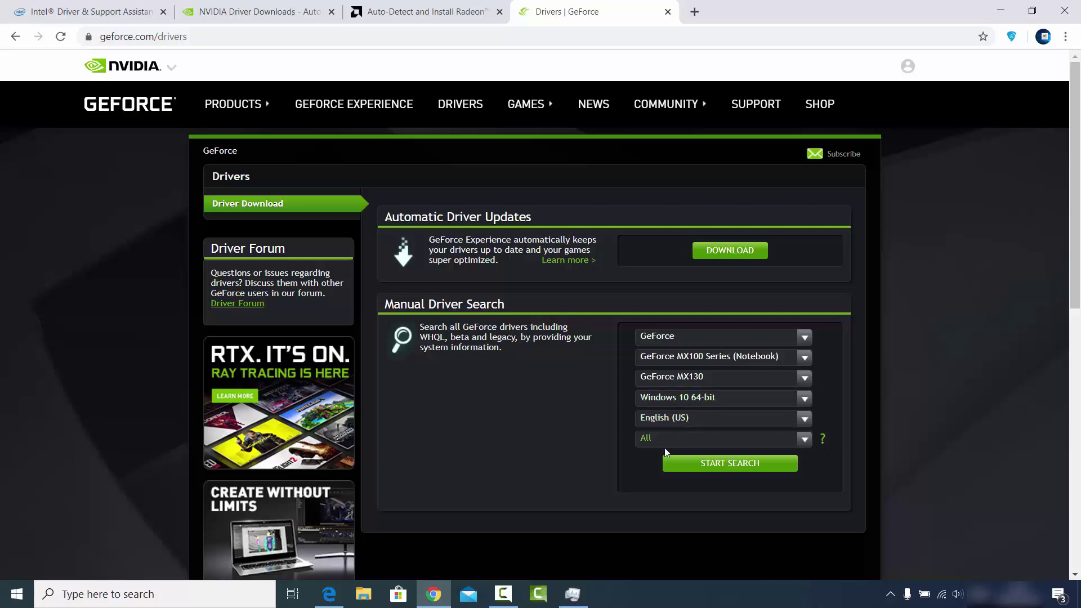
pyautogui.click(712, 465)
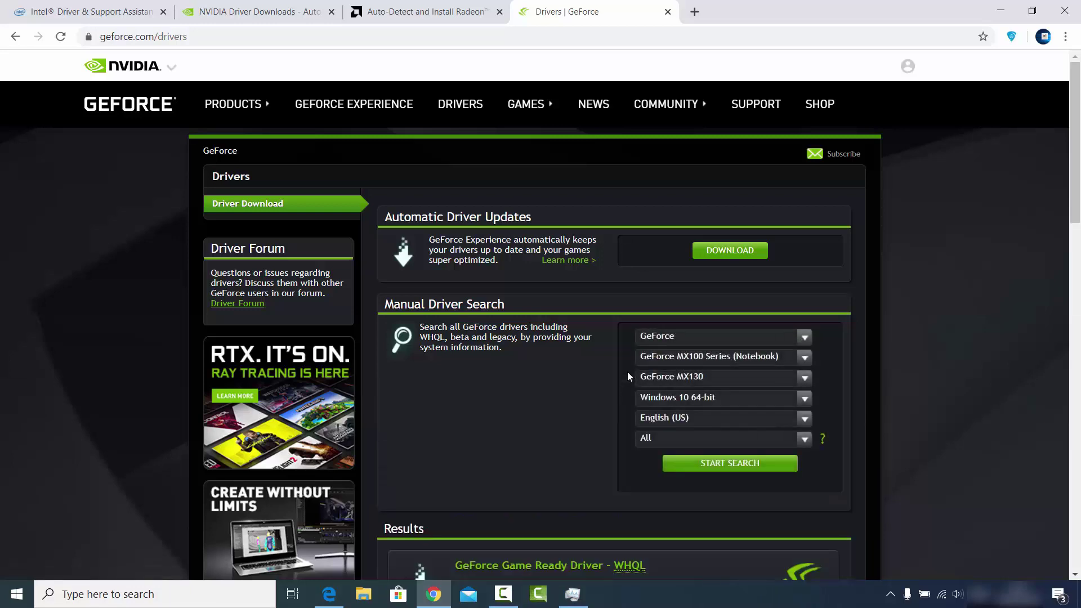
pyautogui.scroll(-2, 597, 407)
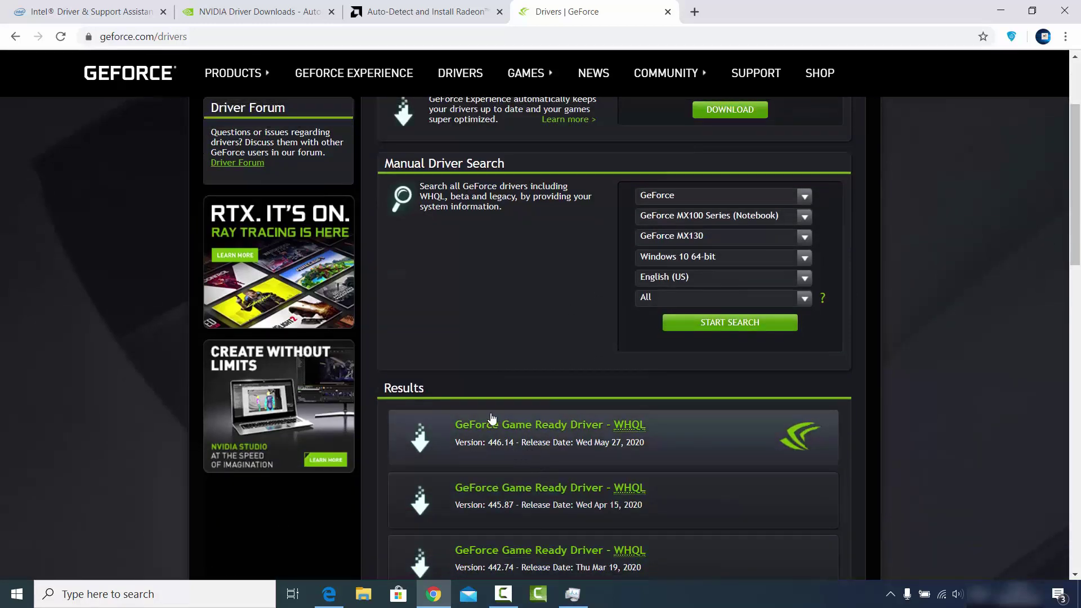
pyautogui.scroll(-1, 499, 358)
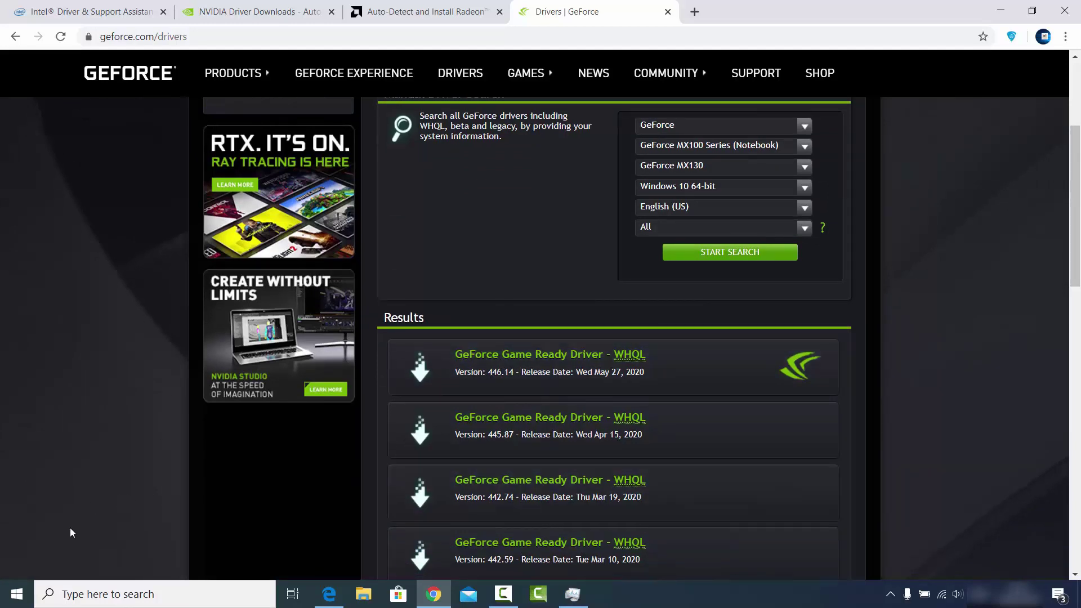
# Check the installed driver's date and version in the NVIDIA GeForce MX130 properties in Device Manager, and close the properties
pyautogui.rightClick(19, 591)
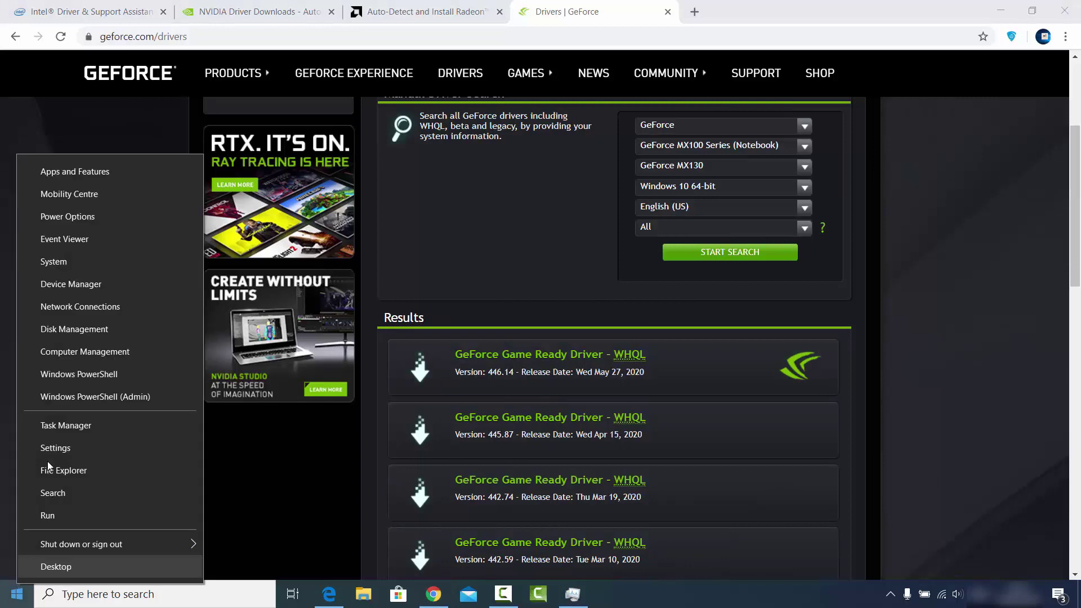
pyautogui.click(70, 284)
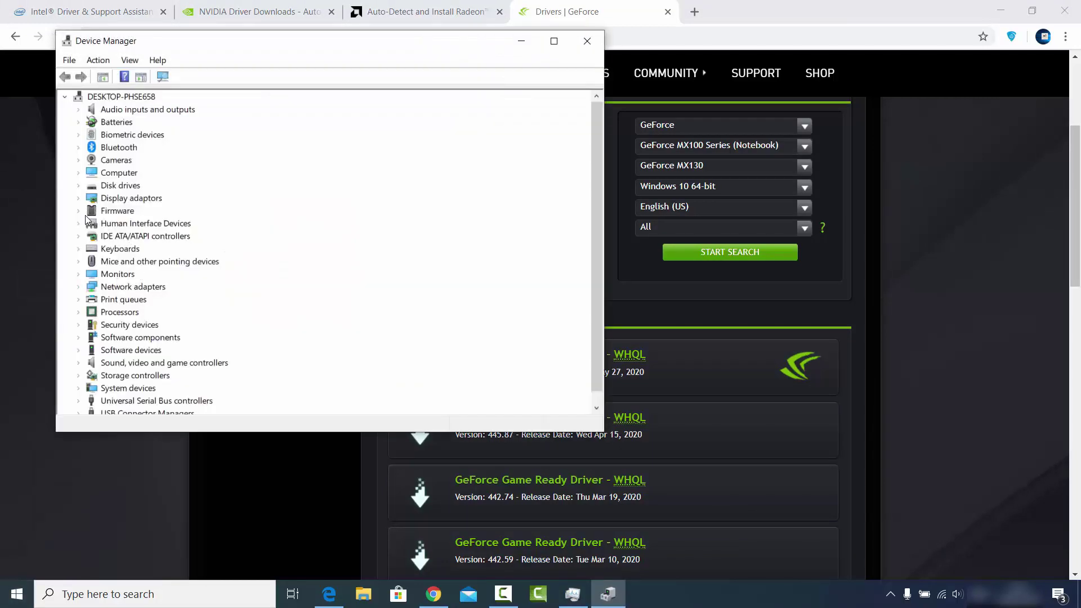
pyautogui.click(79, 198)
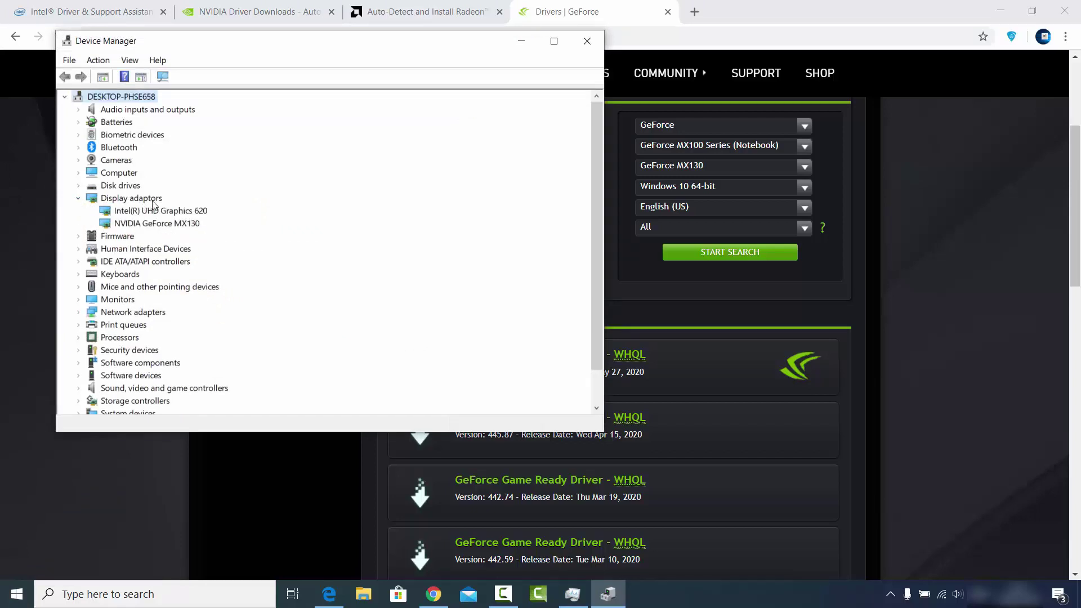
pyautogui.click(156, 223)
pyautogui.rightClick(157, 223)
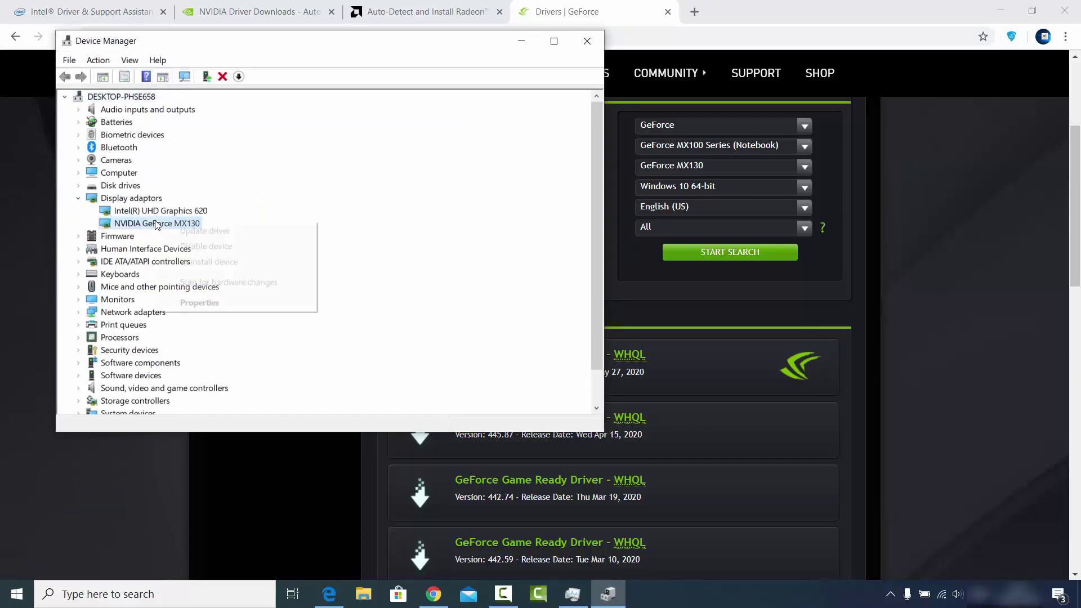
pyautogui.click(191, 303)
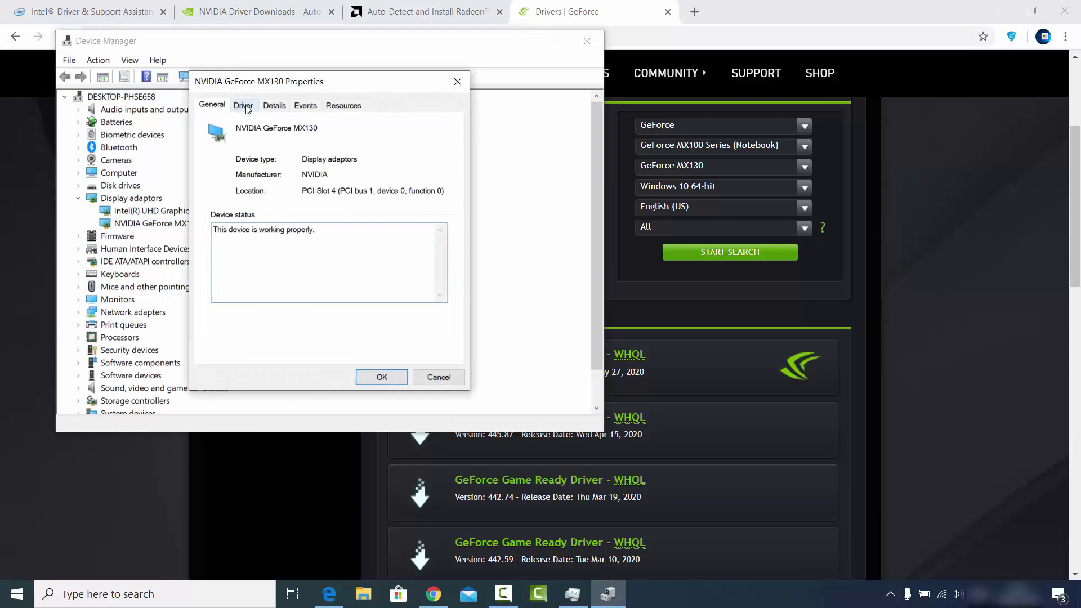
pyautogui.click(246, 110)
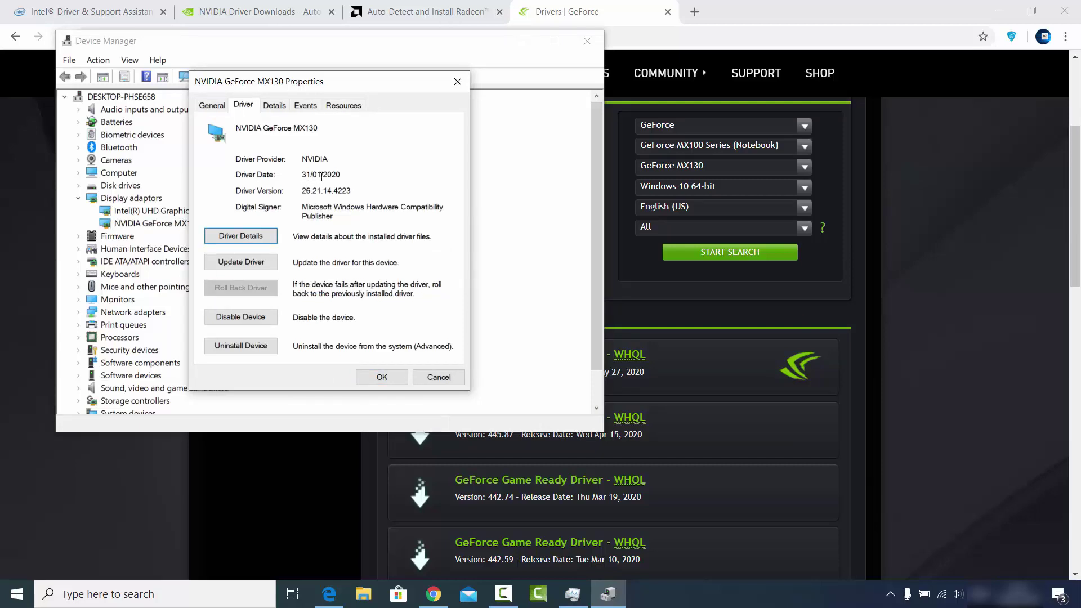
pyautogui.press('Escape')
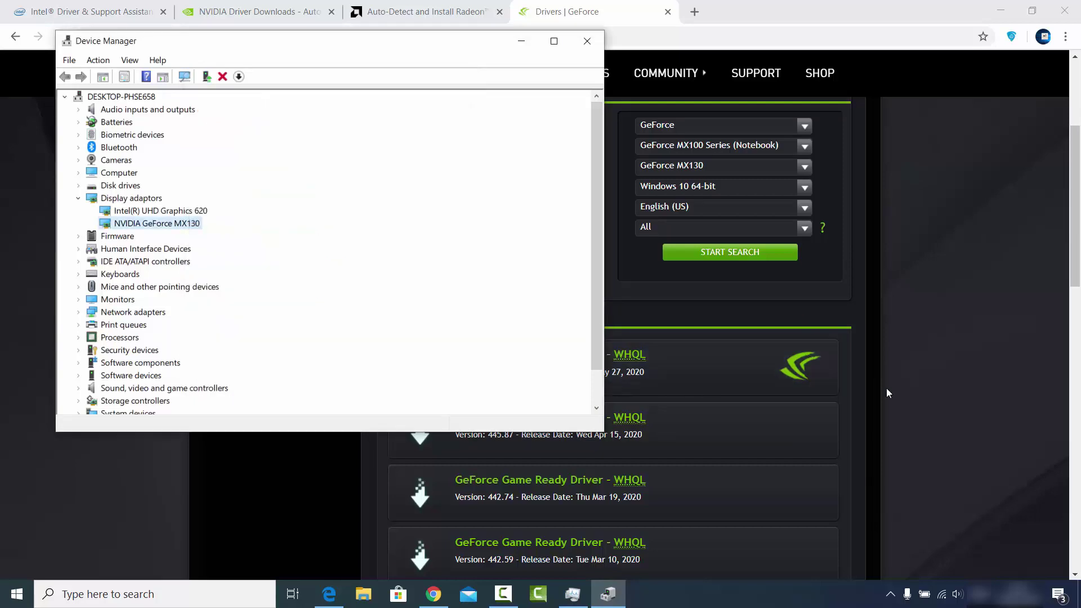
# Return to Chrome and open the download page of GeForce Game Ready Driver version 446.14 from the search results
pyautogui.click(919, 378)
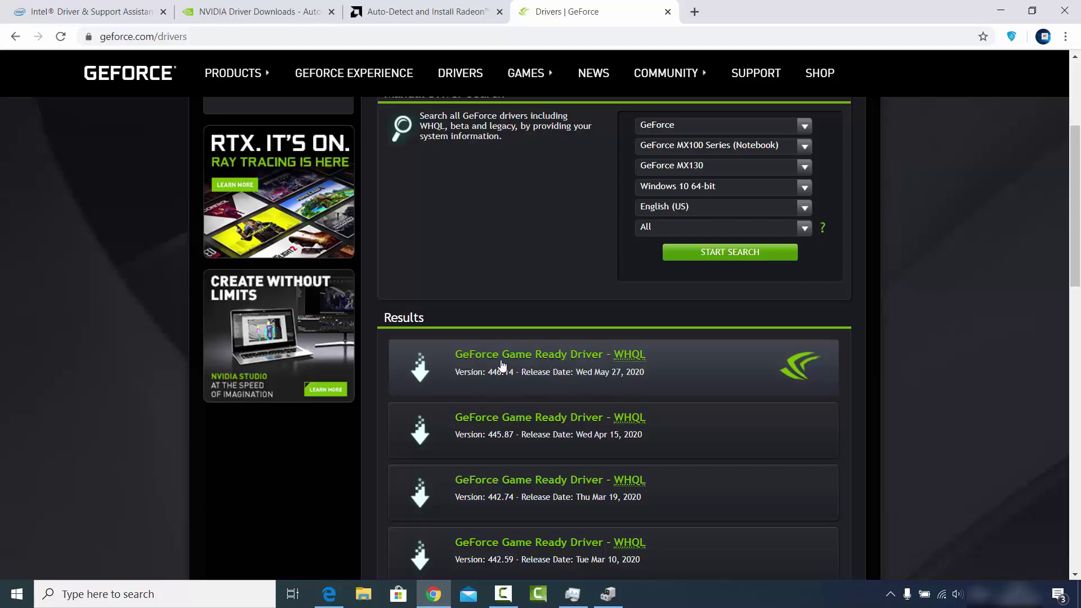
pyautogui.click(483, 360)
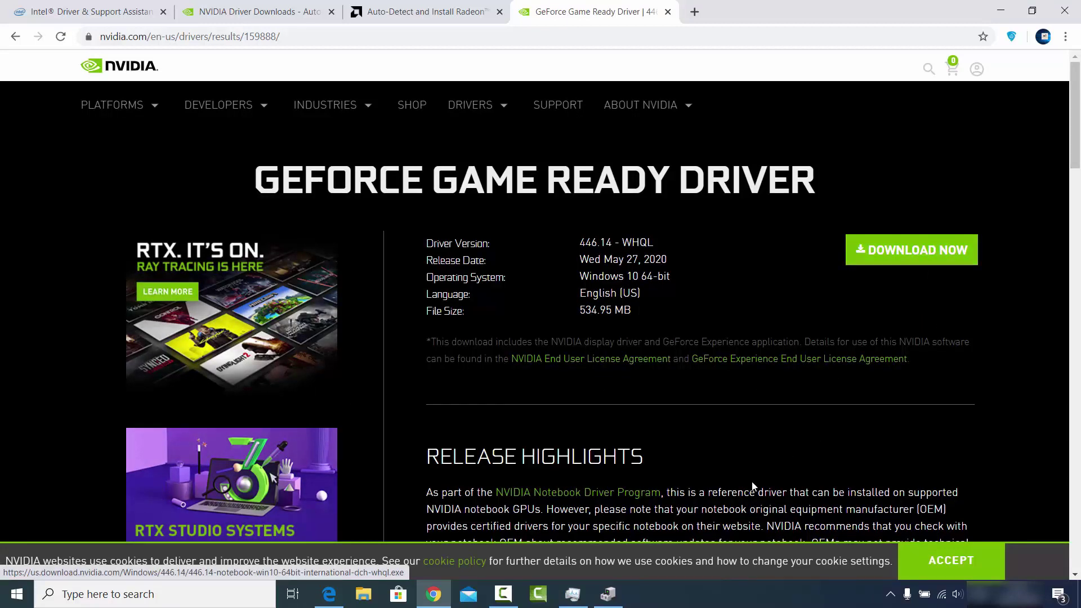
# Start a driver update for the NVIDIA GeForce MX130 in Device Manager, choose to browse the computer for drivers, and return to Chrome
pyautogui.click(607, 594)
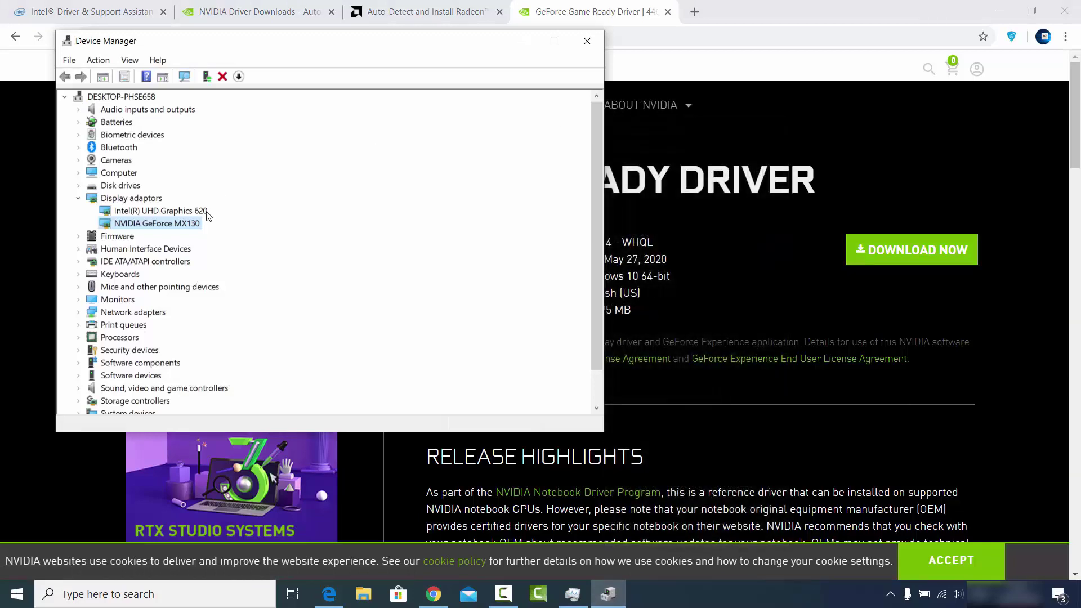
pyautogui.rightClick(186, 224)
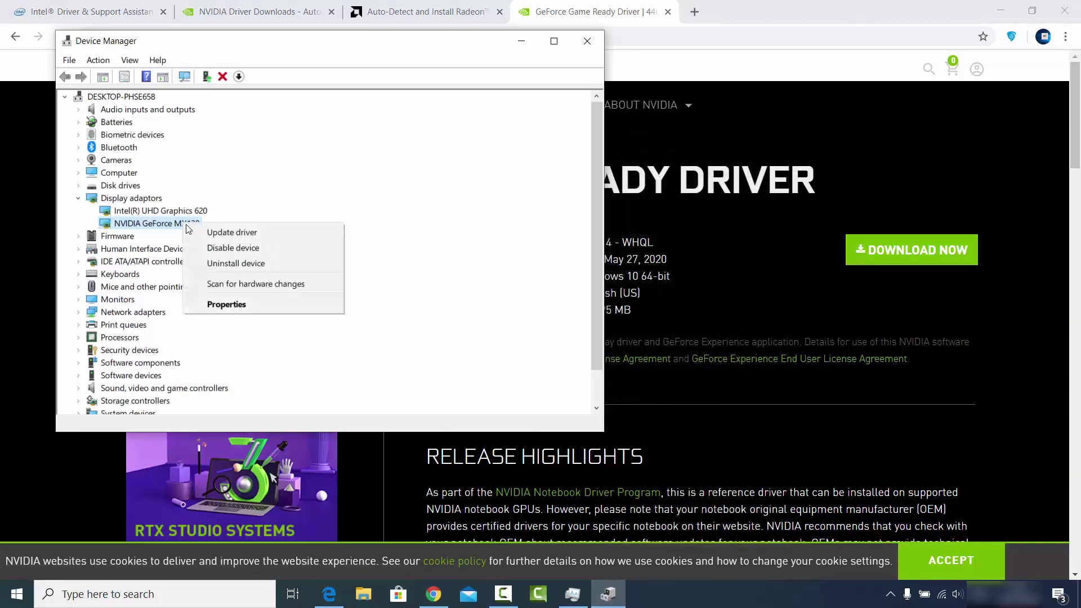
pyautogui.click(219, 232)
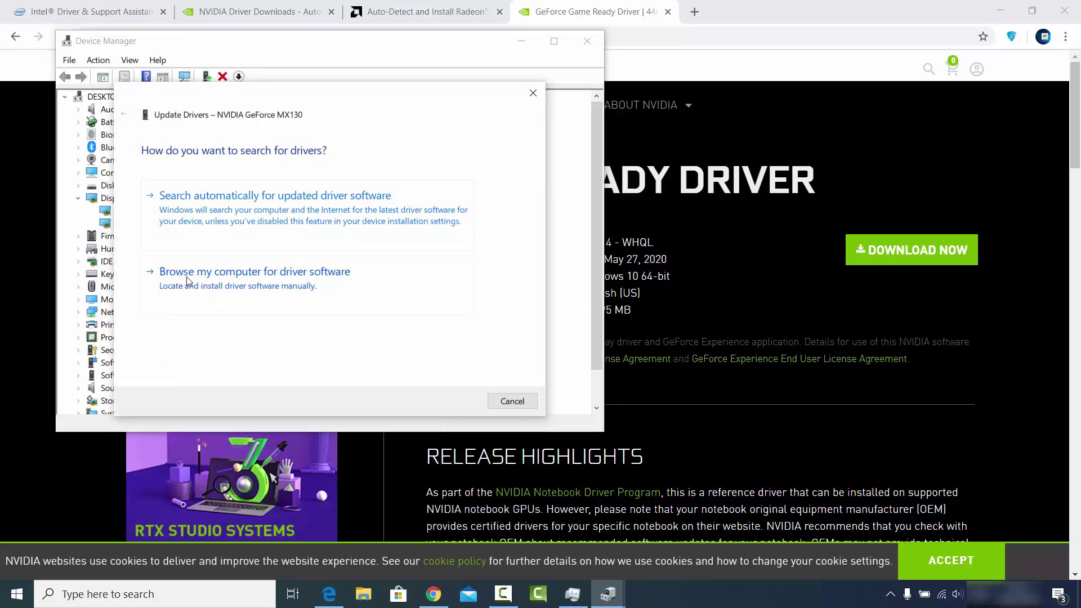
pyautogui.click(188, 280)
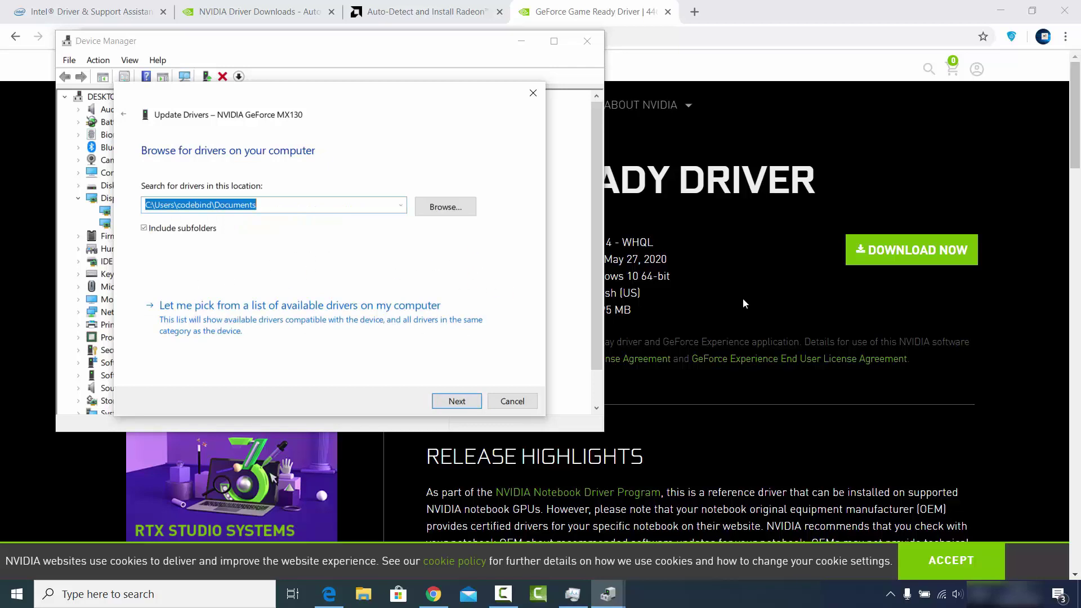
pyautogui.click(917, 286)
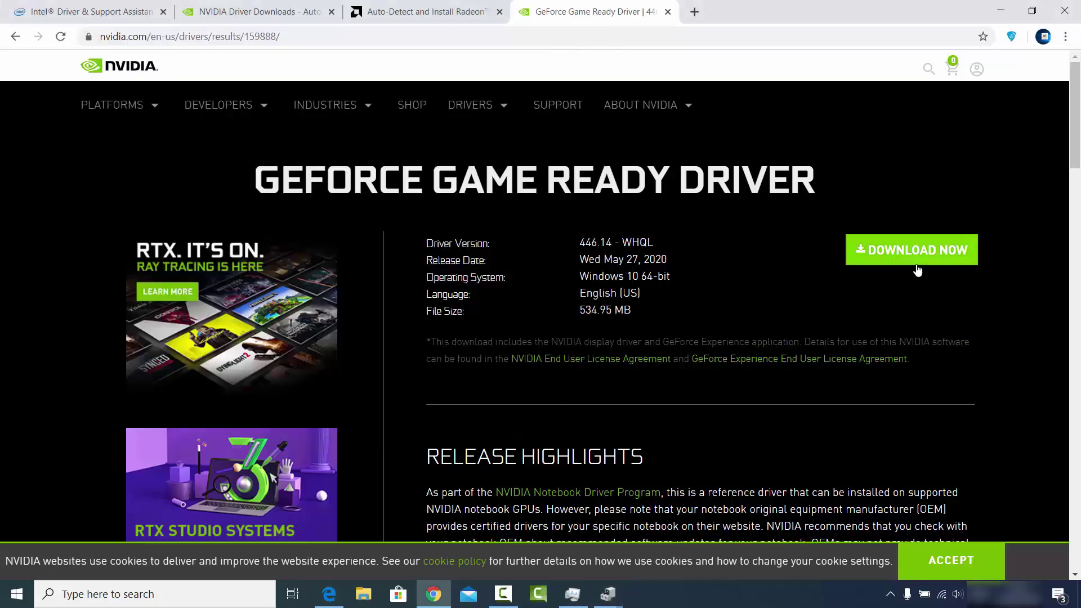